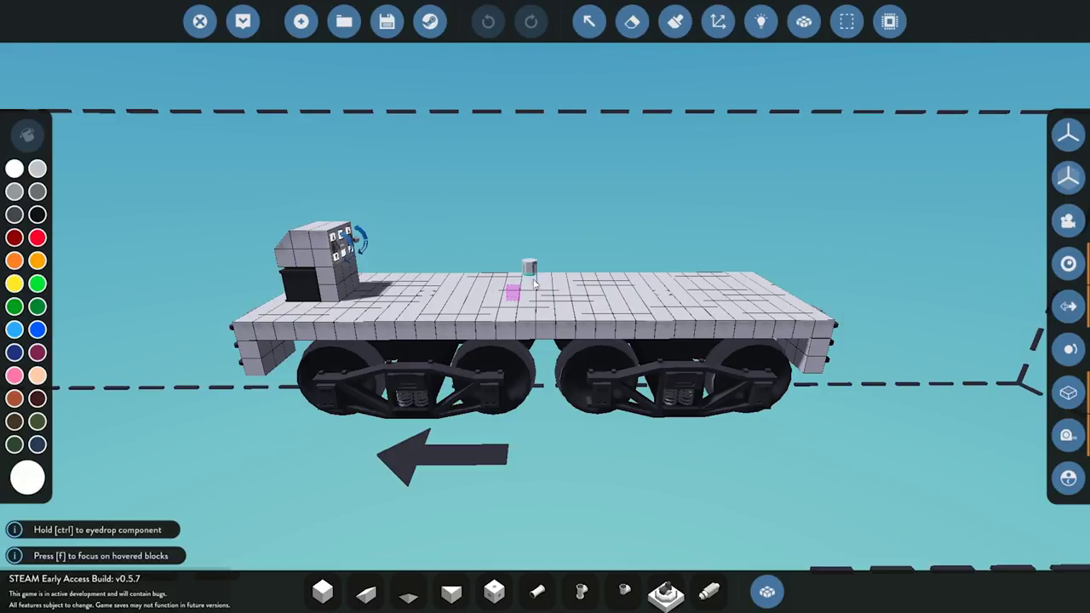
# Open the microcontroller editor and add one logic node of type composite, set as an output
pyautogui.click(890, 21)
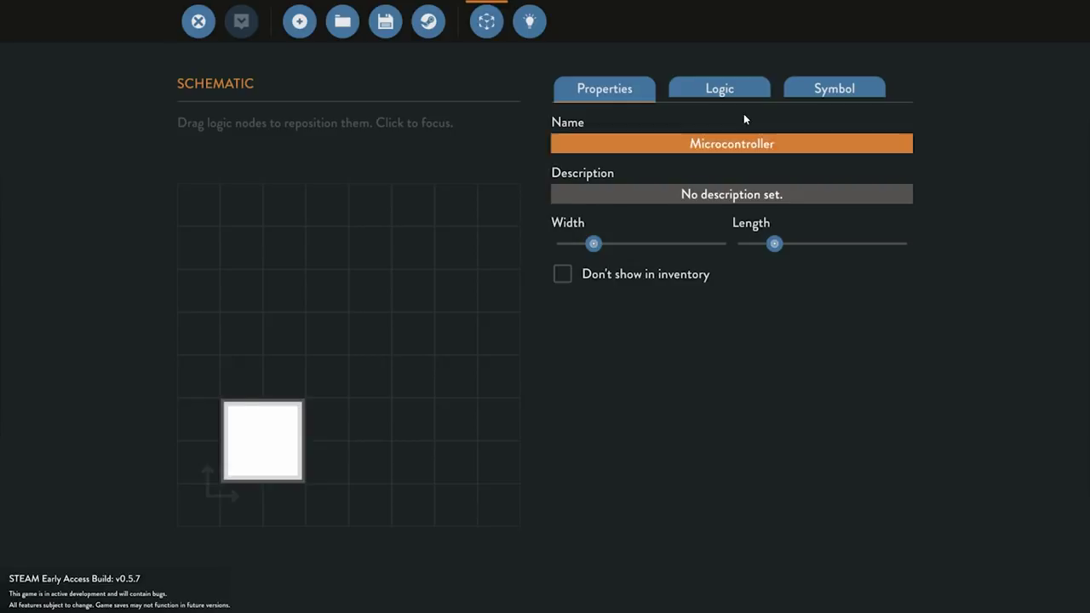
pyautogui.click(677, 92)
pyautogui.click(891, 131)
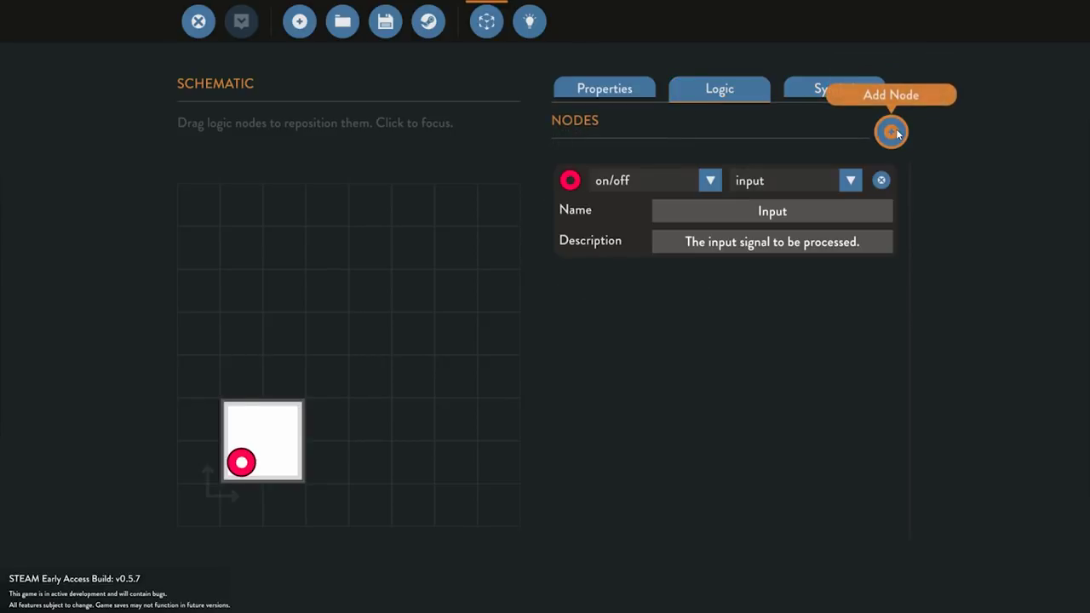
pyautogui.click(691, 180)
pyautogui.click(665, 246)
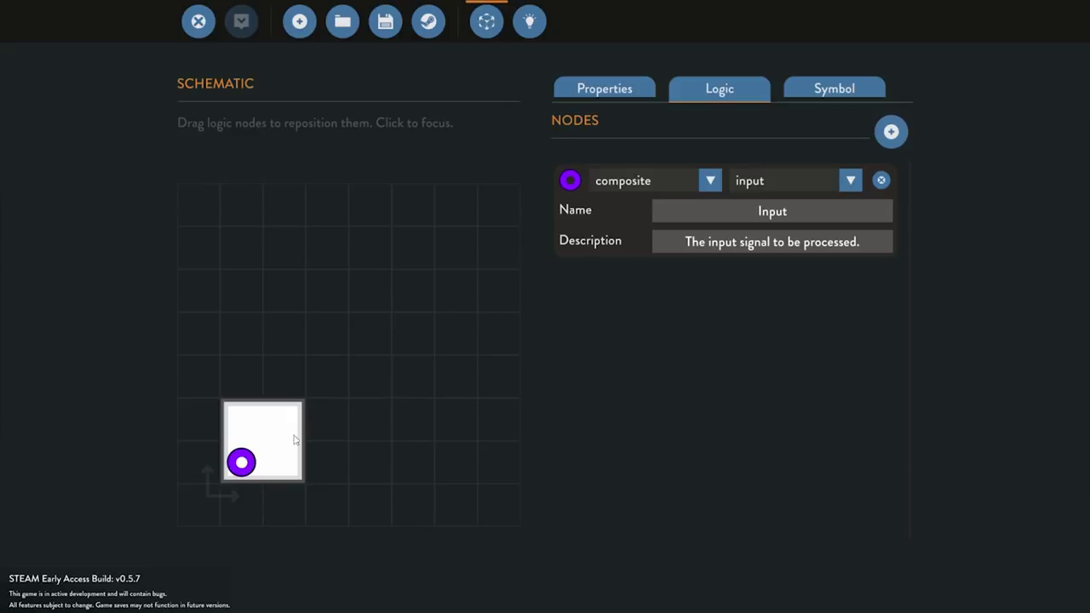
pyautogui.click(837, 187)
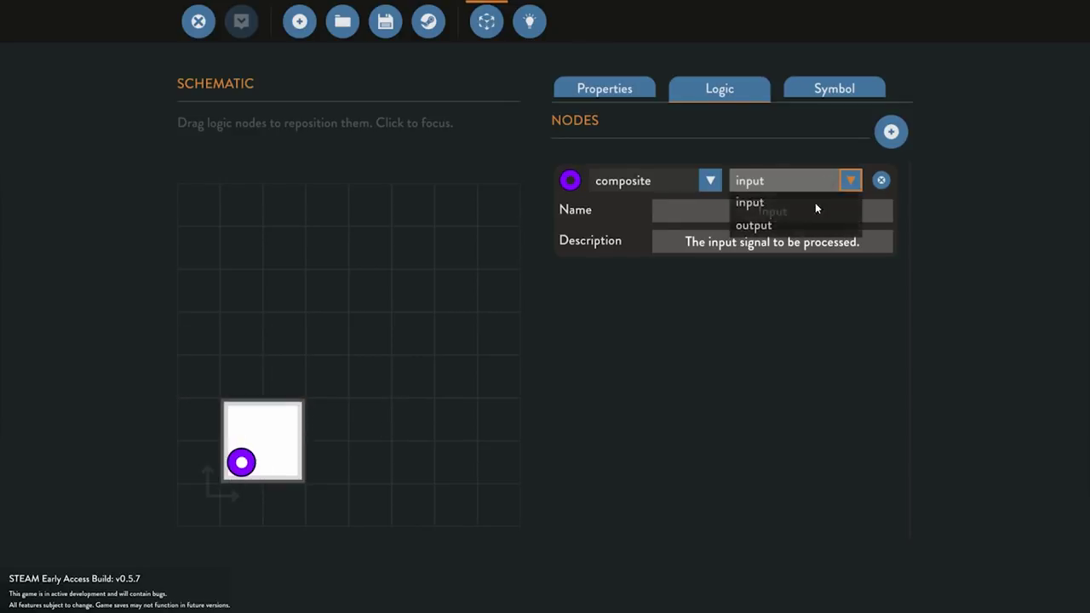
pyautogui.click(758, 224)
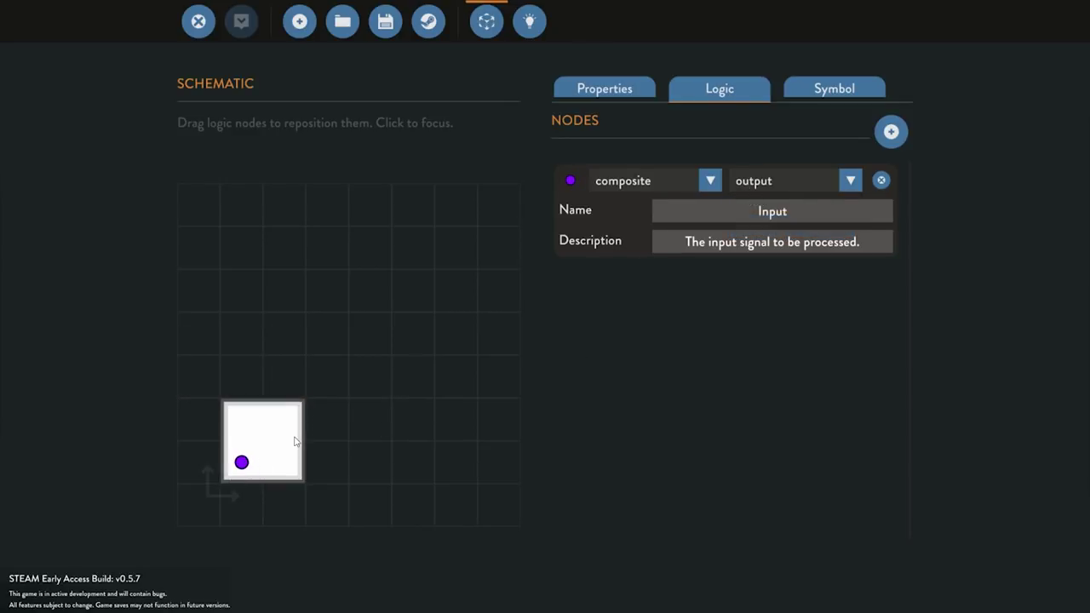
# Widen the microcontroller to 3 cells
pyautogui.click(646, 92)
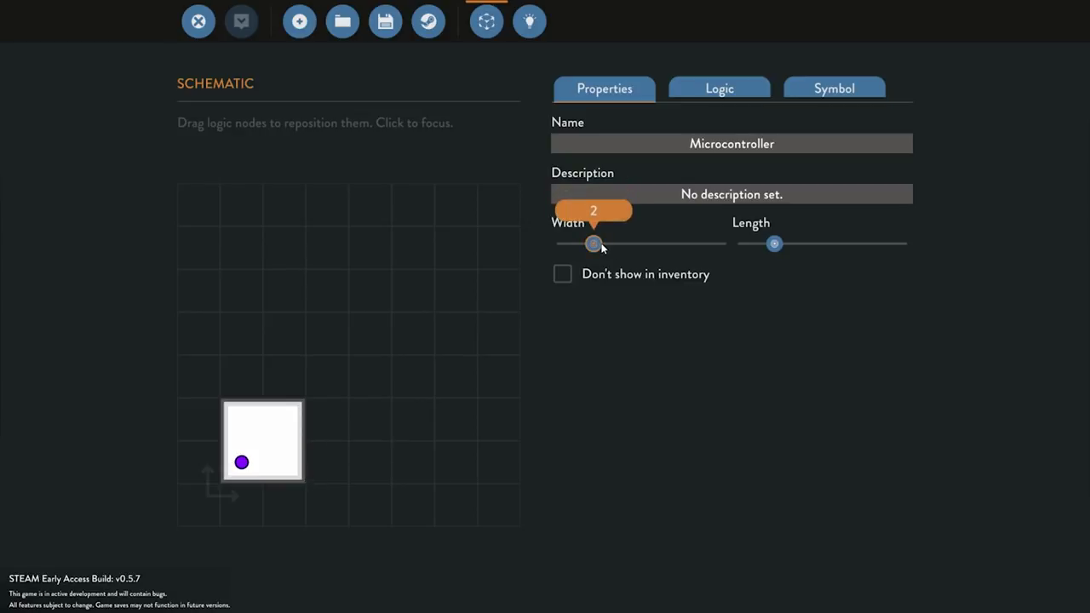
pyautogui.moveTo(615, 245); pyautogui.dragTo(621, 245)
pyautogui.click(822, 80)
# Add four on/off input nodes and arrange them two by two beside the composite output on the schematic
pyautogui.click(736, 93)
pyautogui.click(891, 132)
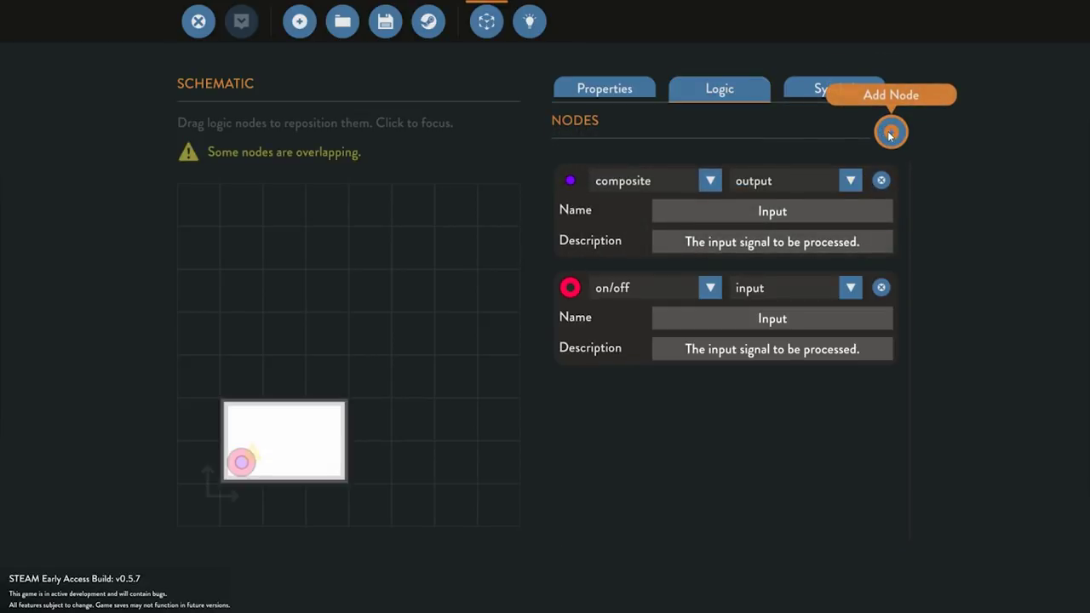
pyautogui.click(891, 133)
pyautogui.click(891, 132)
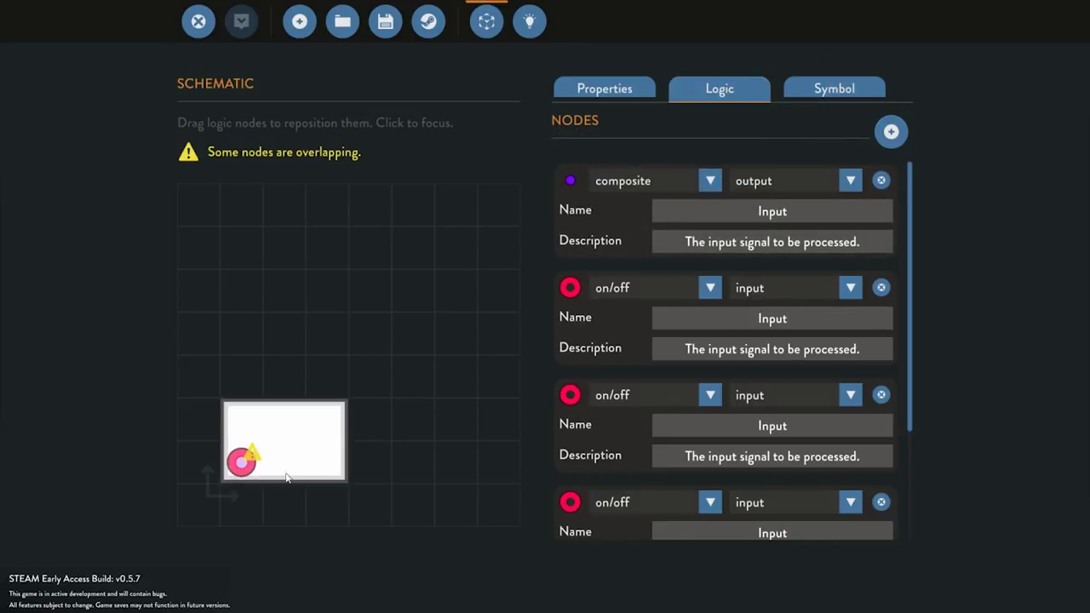
pyautogui.moveTo(244, 464); pyautogui.dragTo(327, 420)
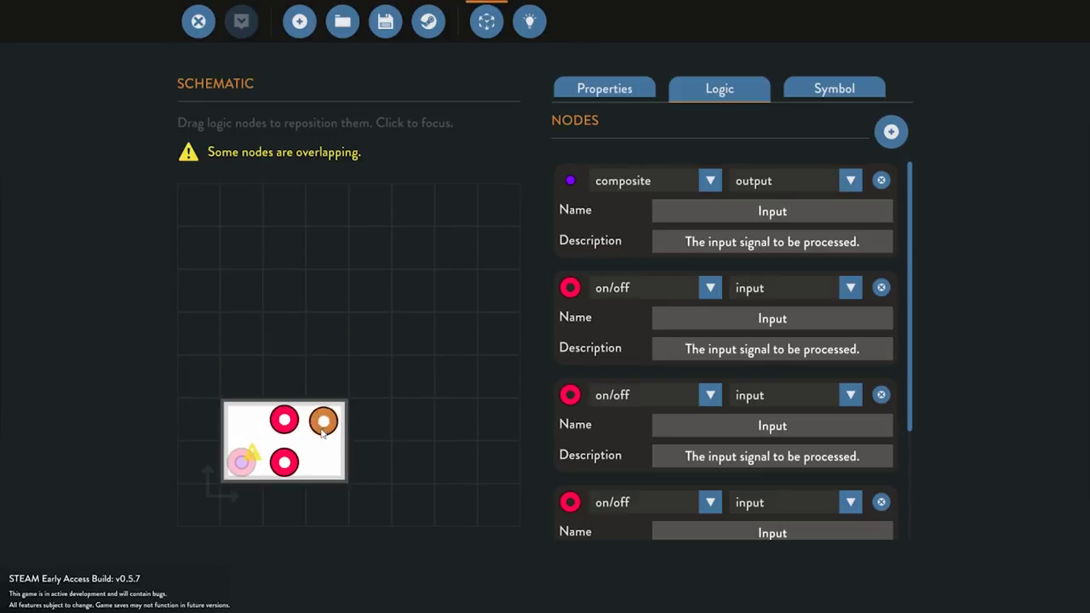
pyautogui.moveTo(241, 462); pyautogui.dragTo(315, 462)
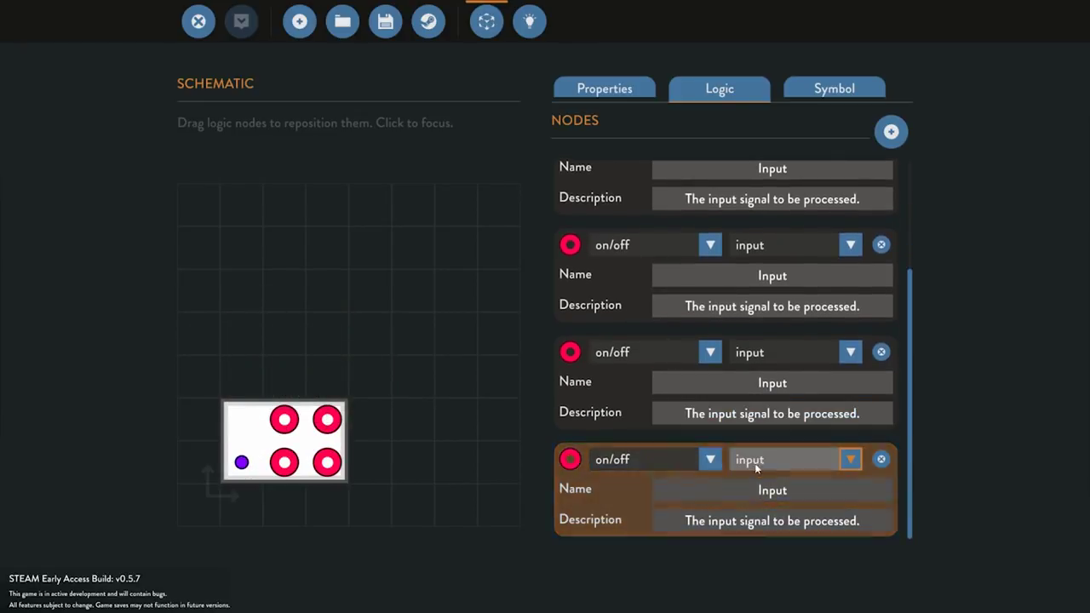
# Change the type of the last two input nodes from on/off to number
pyautogui.click(804, 457)
pyautogui.click(710, 463)
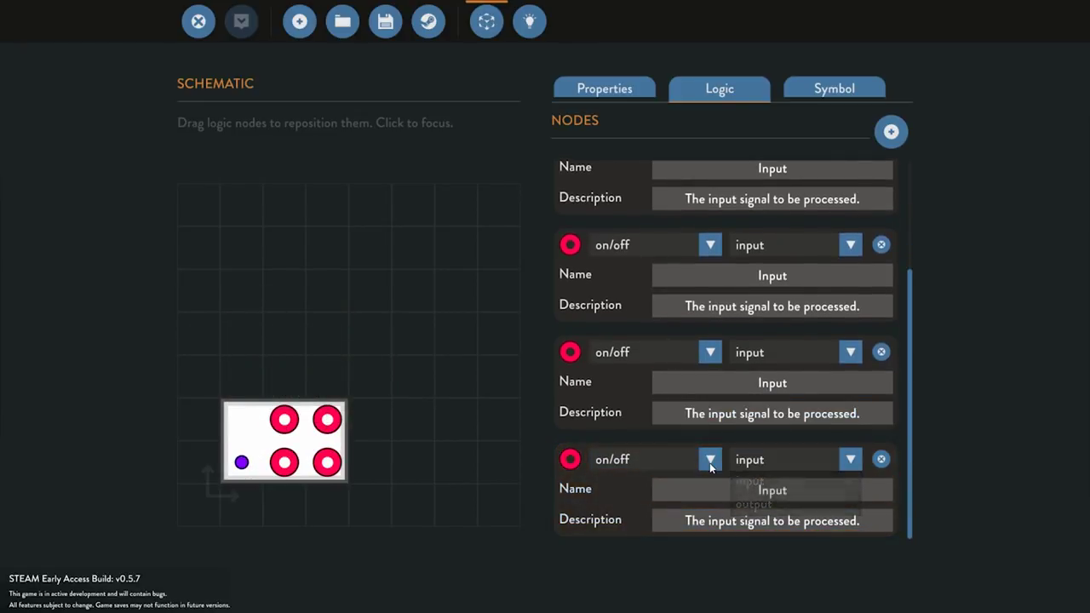
pyautogui.click(691, 460)
pyautogui.click(622, 503)
pyautogui.click(681, 352)
pyautogui.click(644, 398)
# Name the two number input nodes "Input 1" and "Input 2"
pyautogui.click(804, 377)
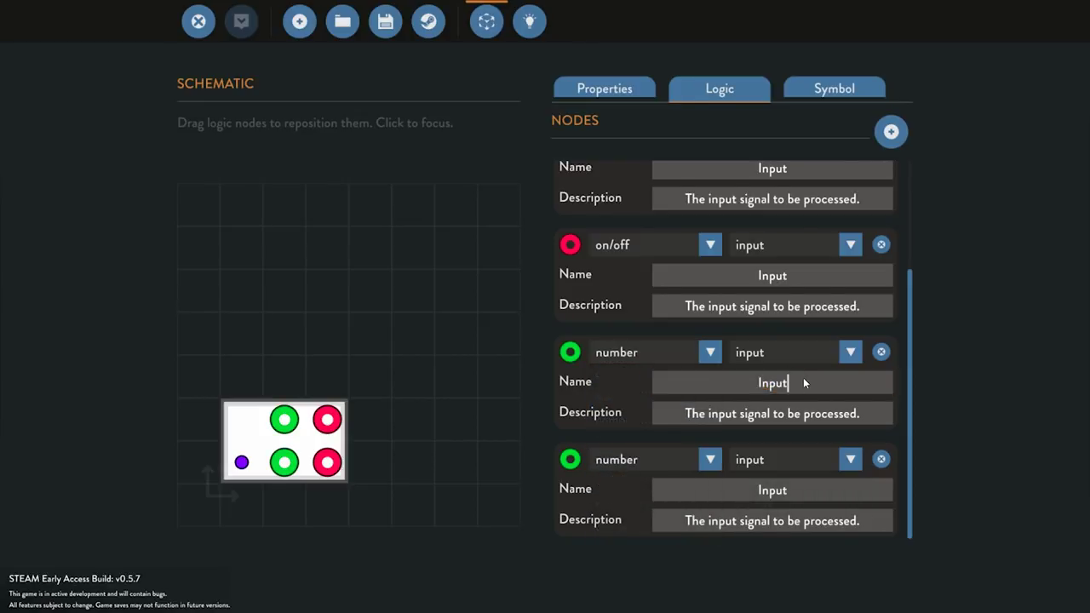
pyautogui.write('2')
pyautogui.click(802, 491)
pyautogui.write('2')
pyautogui.write('1')
# Name the two on/off input nodes "Input 1" and "Input 2"
pyautogui.scroll(4, 788, 390)
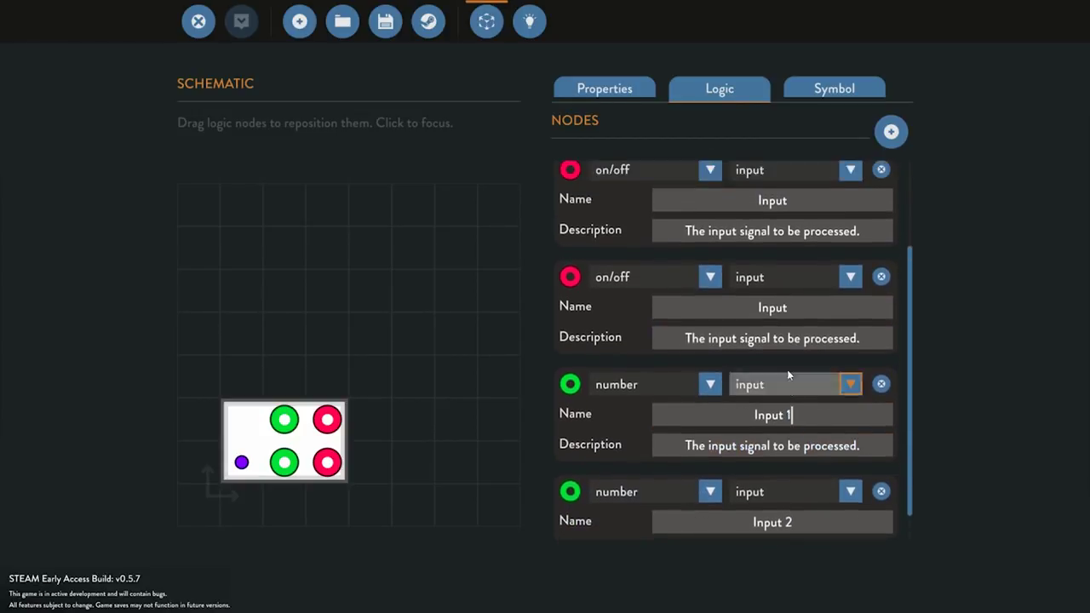
pyautogui.click(802, 315)
pyautogui.write('1')
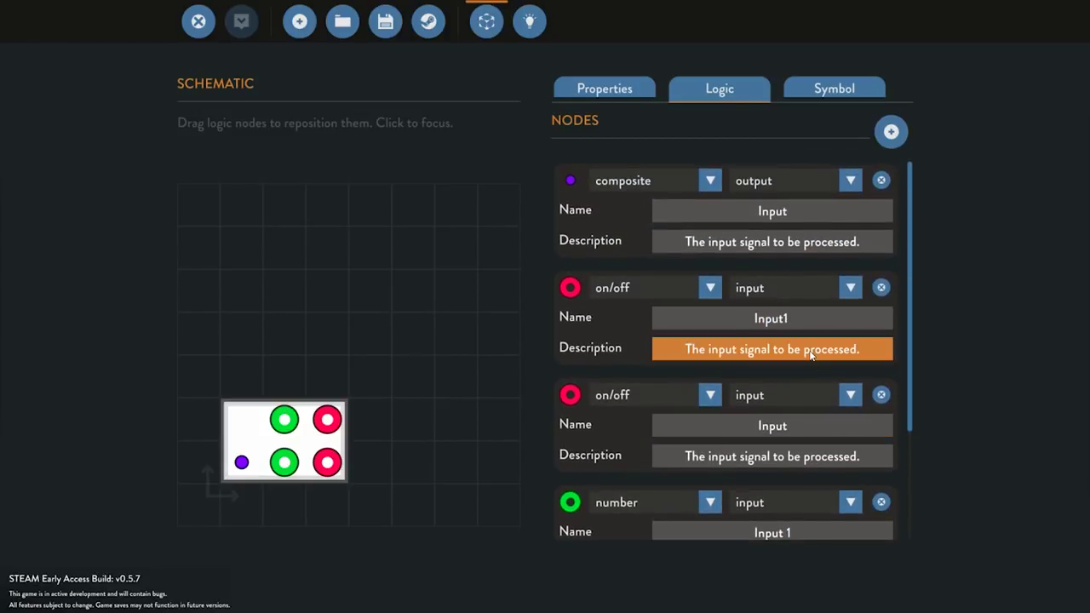
pyautogui.click(816, 428)
pyautogui.write('2')
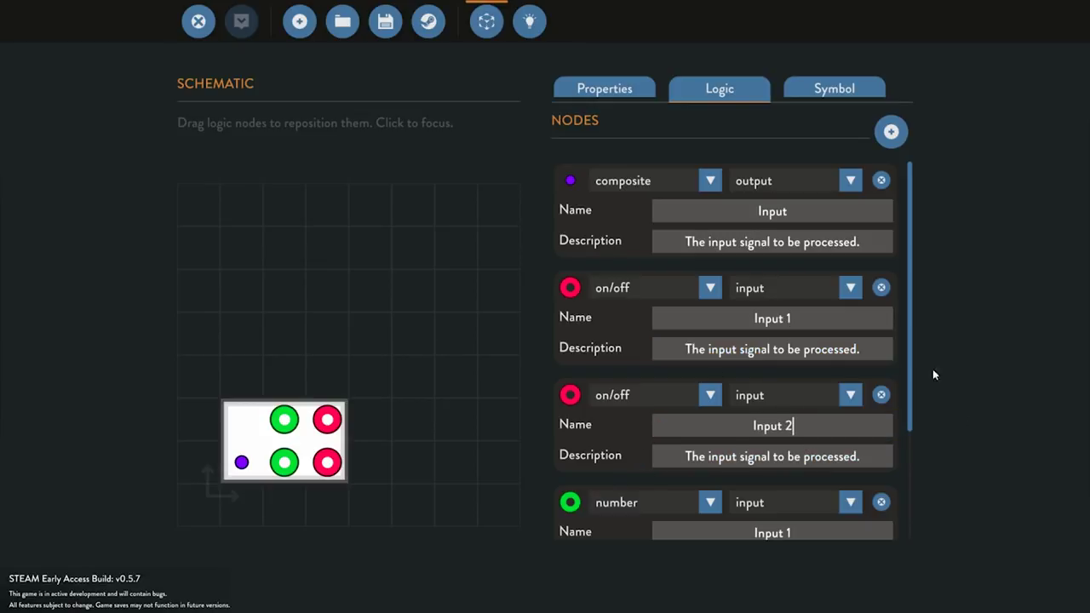
# Open the logic canvas, stack the four input nodes in one column, number inputs above on/off inputs, and place the composite output opposite them
pyautogui.click(528, 28)
pyautogui.moveTo(596, 287); pyautogui.dragTo(236, 191)
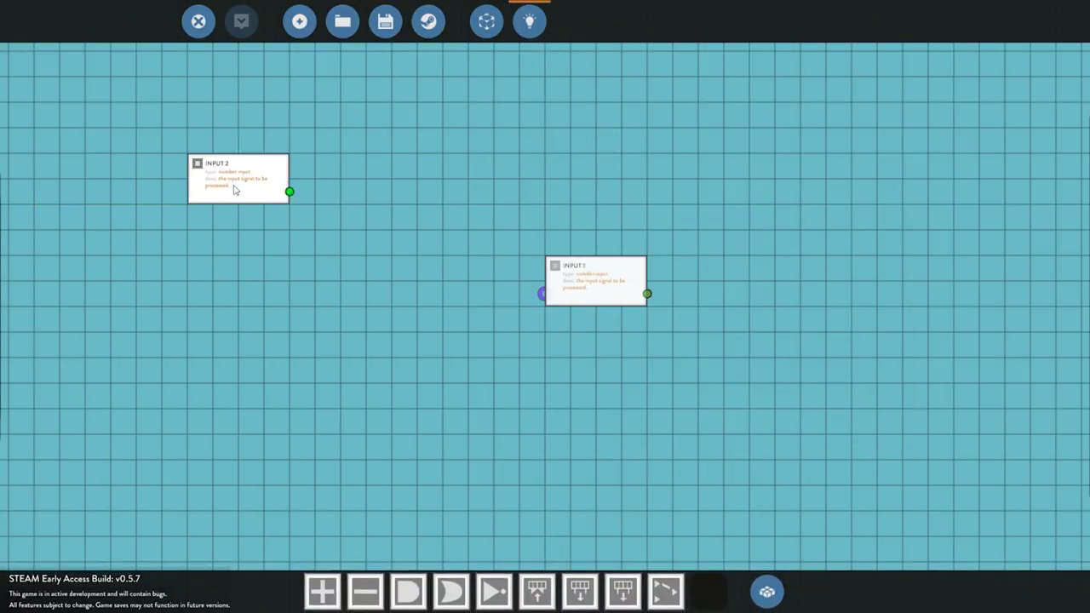
pyautogui.moveTo(580, 294); pyautogui.dragTo(223, 116)
pyautogui.moveTo(579, 287); pyautogui.dragTo(221, 339)
pyautogui.moveTo(599, 270); pyautogui.dragTo(245, 249)
pyautogui.moveTo(592, 276); pyautogui.dragTo(820, 214)
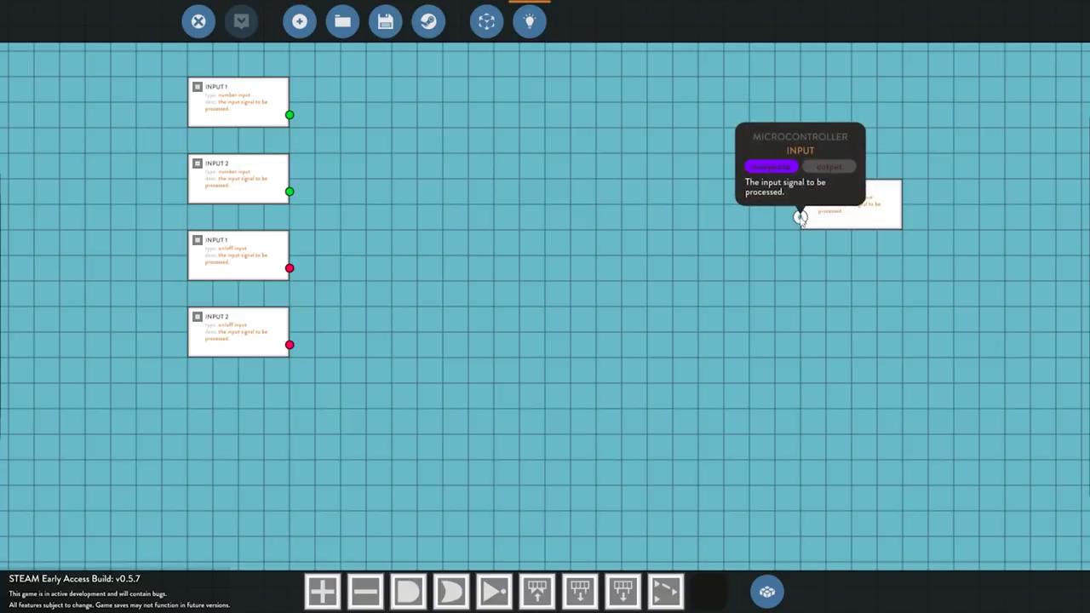
# Place two Composite Write (number) gates, one beside each number input
pyautogui.click(767, 592)
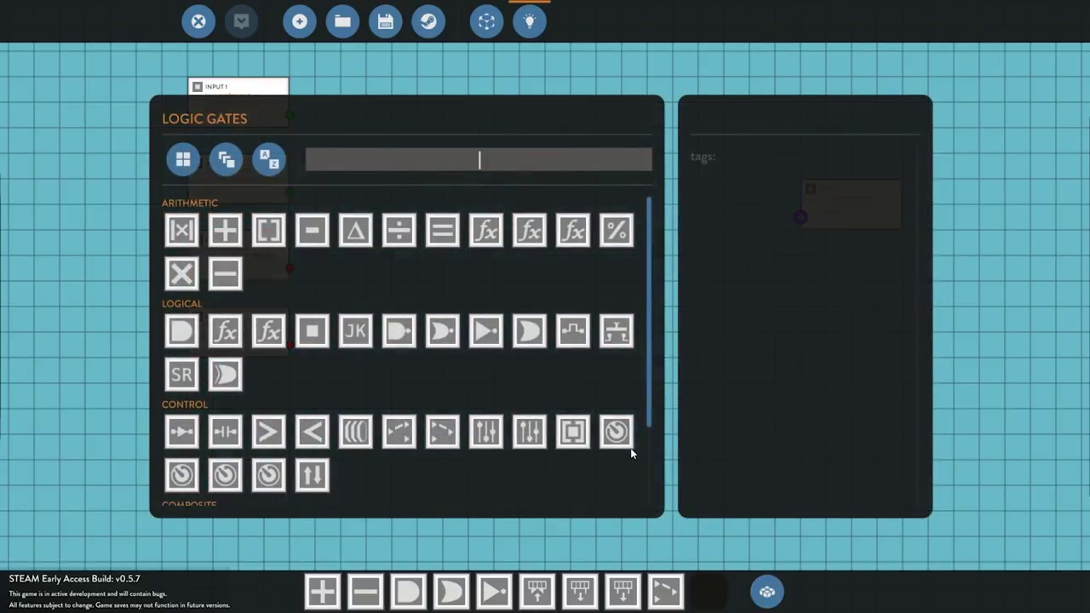
pyautogui.scroll(-3, 454, 380)
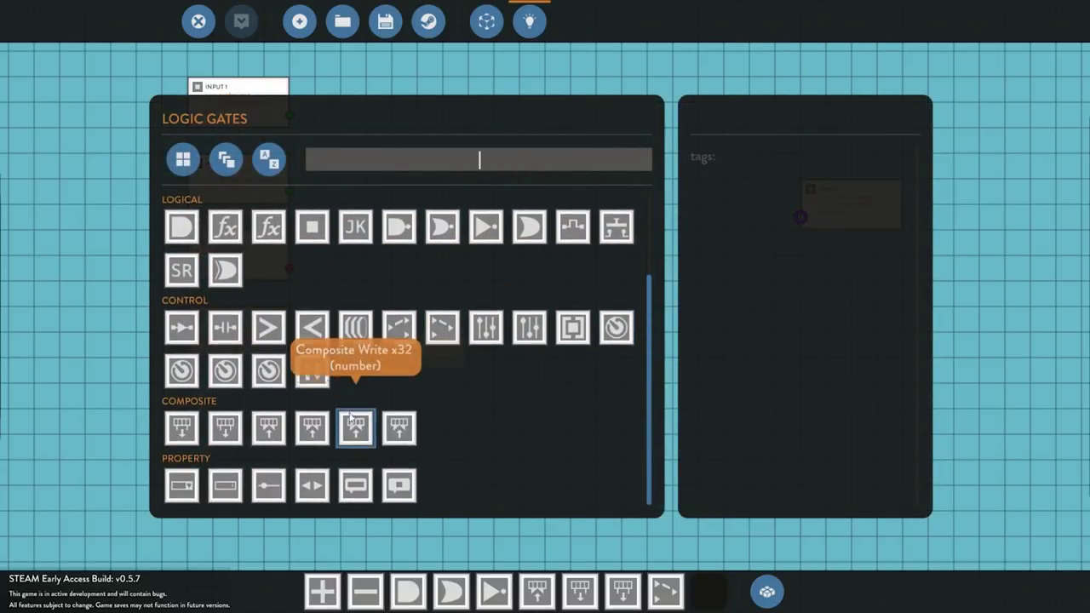
pyautogui.click(272, 433)
pyautogui.click(767, 591)
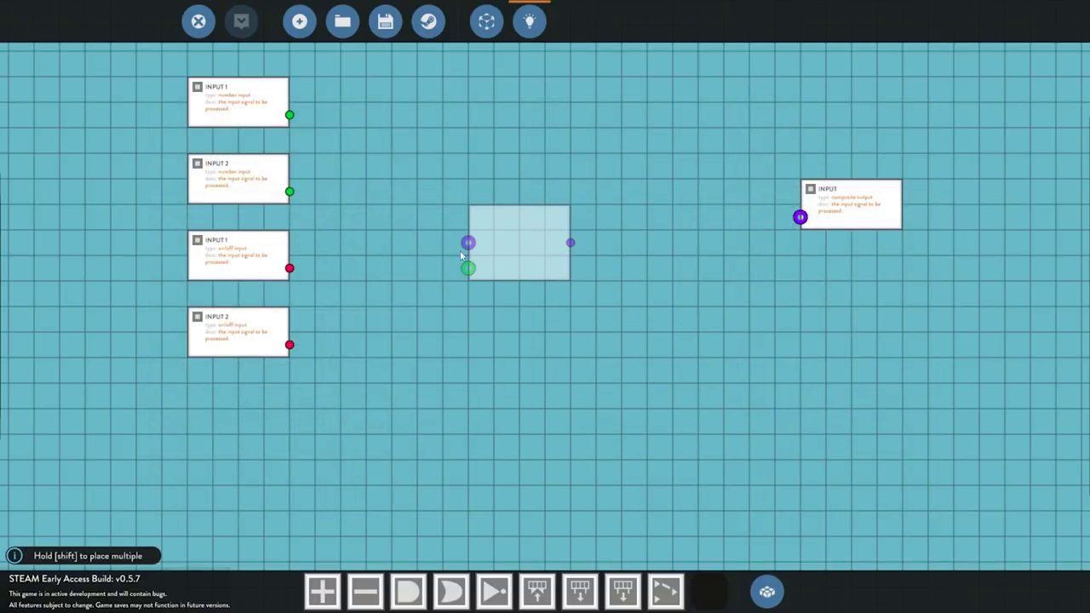
pyautogui.click(335, 103)
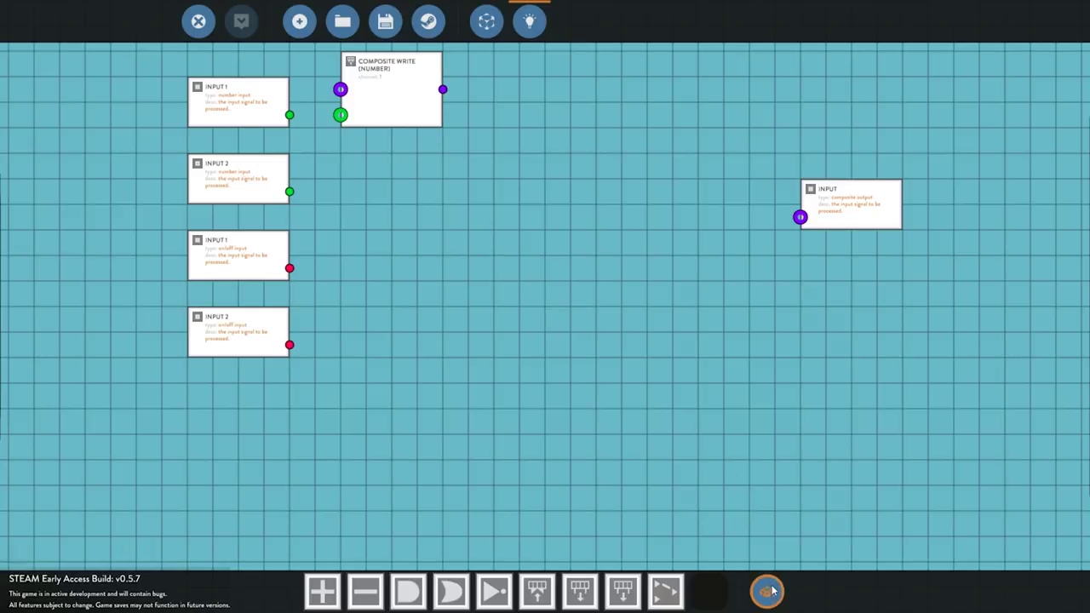
pyautogui.click(769, 591)
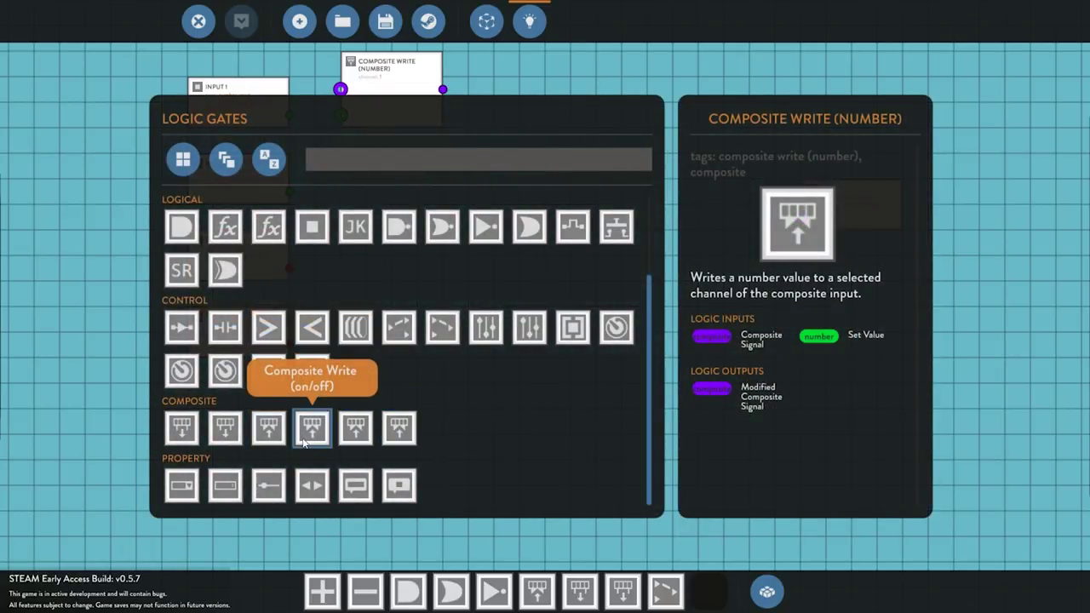
pyautogui.click(268, 428)
pyautogui.click(767, 591)
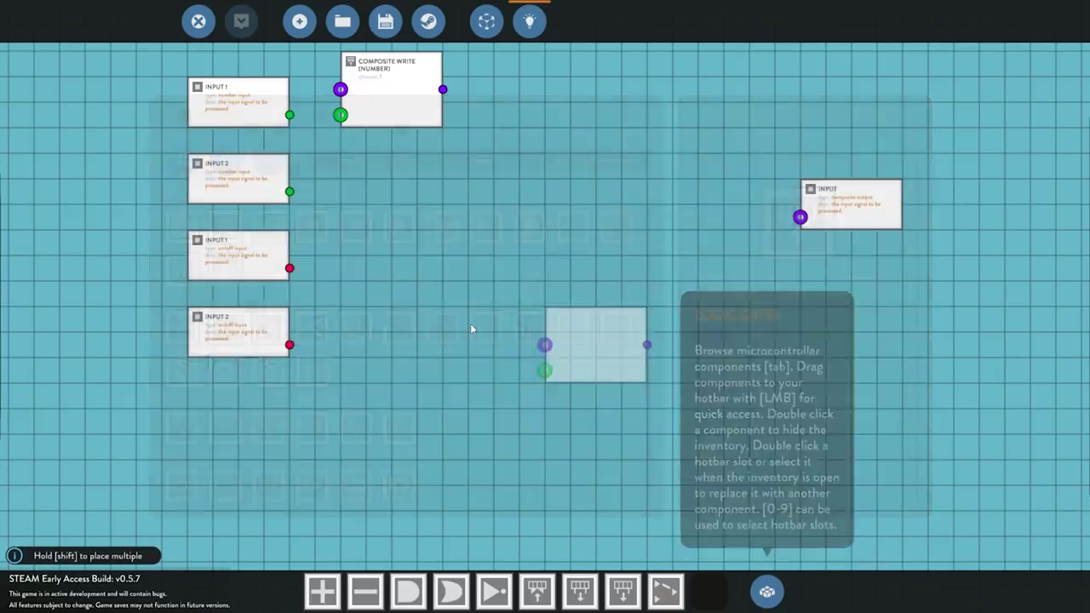
pyautogui.click(375, 205)
# Place two Composite Write (on/off) gates below the number gates, one beside each on/off input
pyautogui.press('Tab')
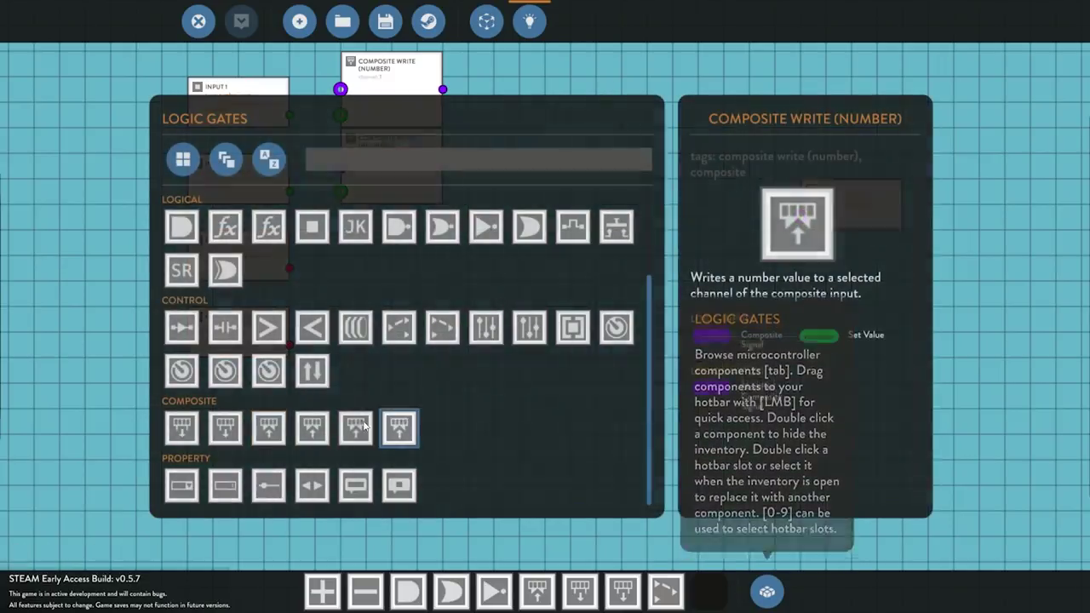
pyautogui.click(311, 427)
pyautogui.click(766, 591)
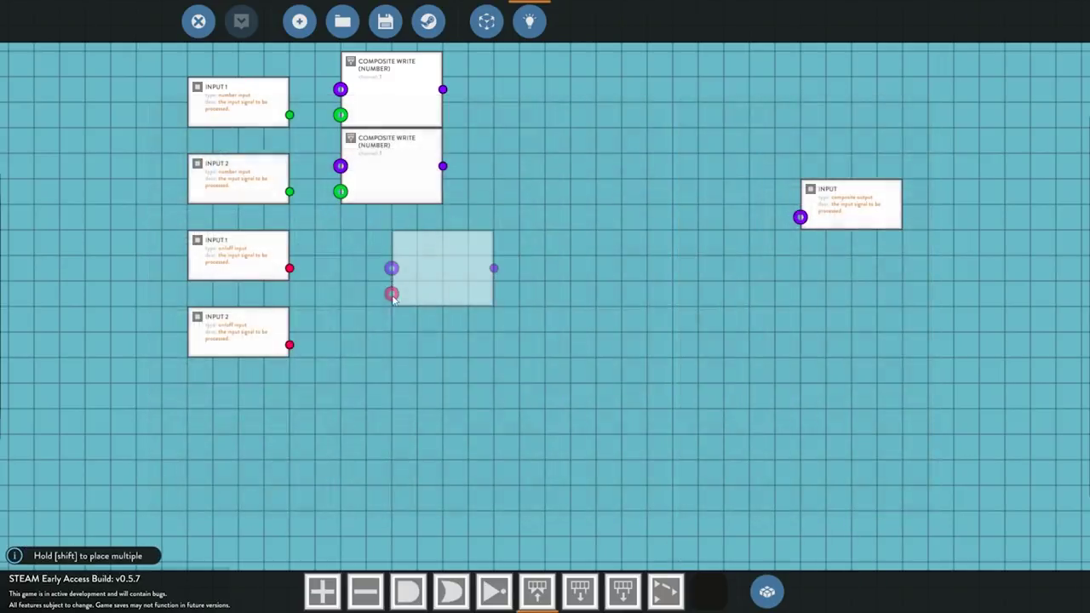
pyautogui.click(356, 251)
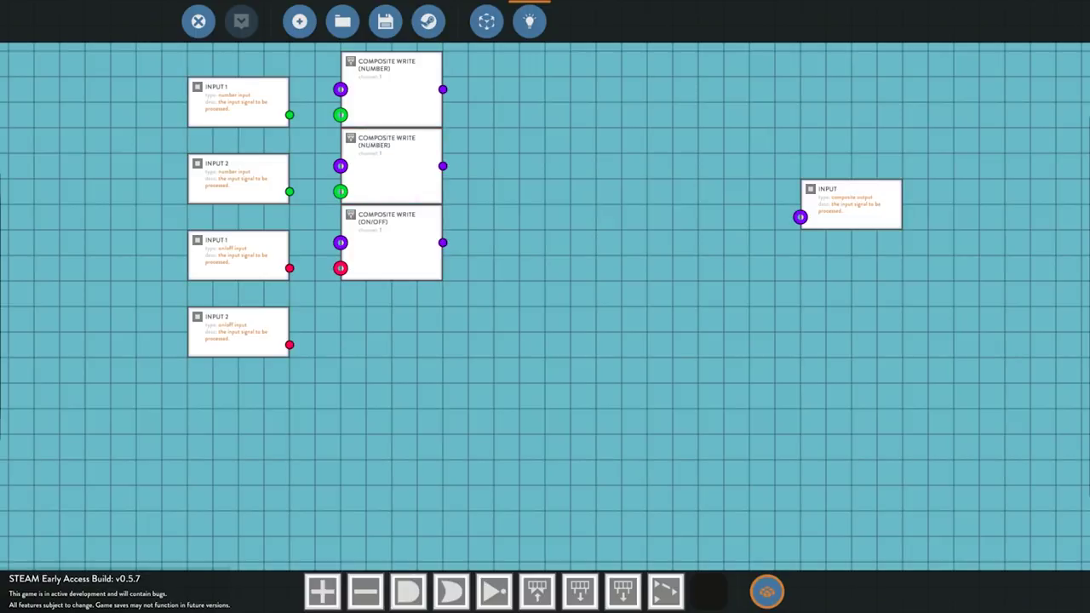
pyautogui.click(767, 592)
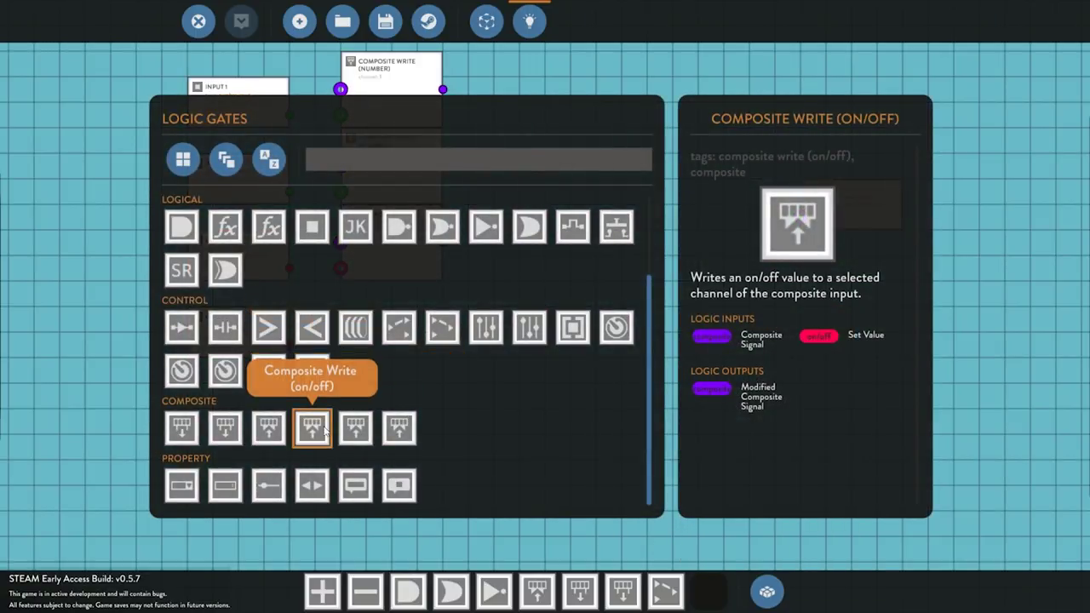
pyautogui.click(312, 428)
pyautogui.click(766, 592)
pyautogui.click(359, 340)
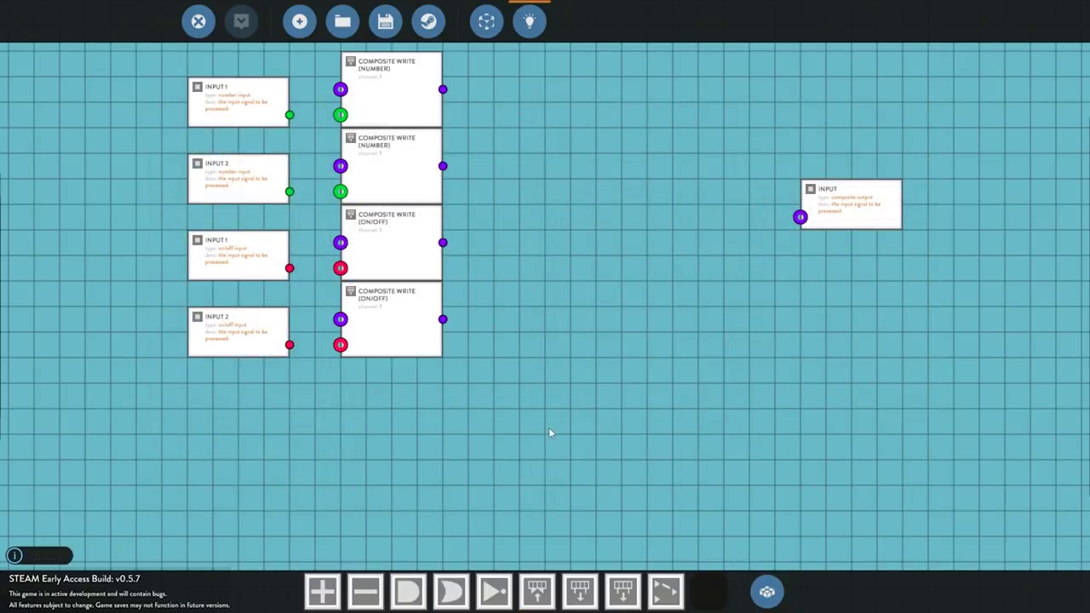
# Chain the four Composite Write gates from top to bottom and wire the last one to the composite output node
pyautogui.moveTo(443, 89); pyautogui.dragTo(341, 166)
pyautogui.moveTo(442, 166); pyautogui.dragTo(341, 242)
pyautogui.moveTo(442, 242); pyautogui.dragTo(339, 319)
pyautogui.moveTo(443, 319); pyautogui.dragTo(800, 217)
# Wire each number and on/off input node to the value input of its neighbouring Composite Write gate
pyautogui.moveTo(290, 114); pyautogui.dragTo(341, 114)
pyautogui.moveTo(289, 191); pyautogui.dragTo(341, 190)
pyautogui.moveTo(290, 268); pyautogui.dragTo(340, 269)
pyautogui.moveTo(289, 345); pyautogui.dragTo(341, 345)
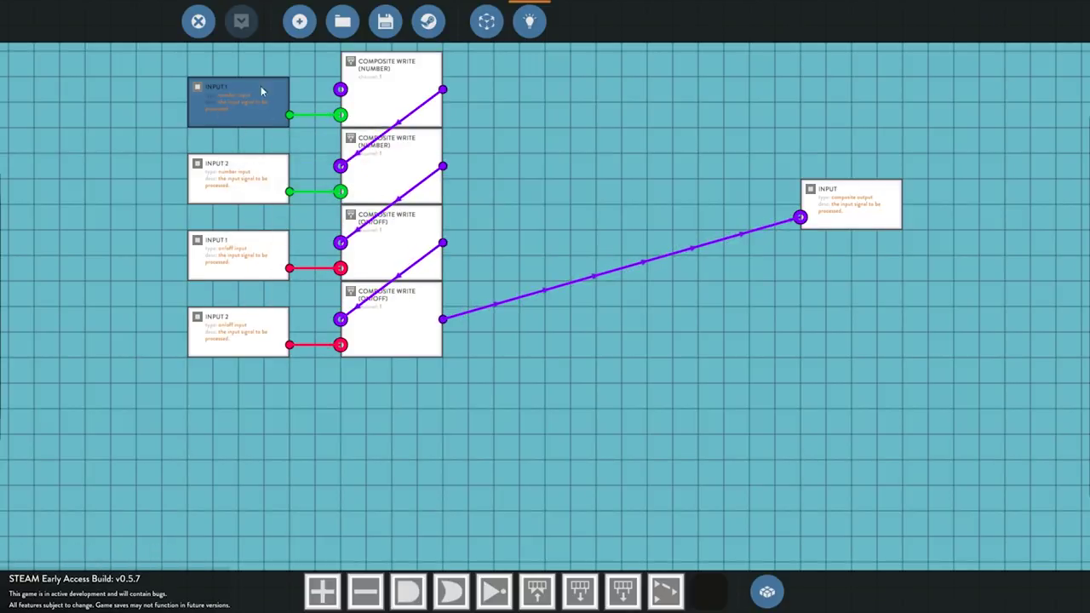
# Set the write channel of the second Composite Write (number) gate to 2
pyautogui.click(376, 82)
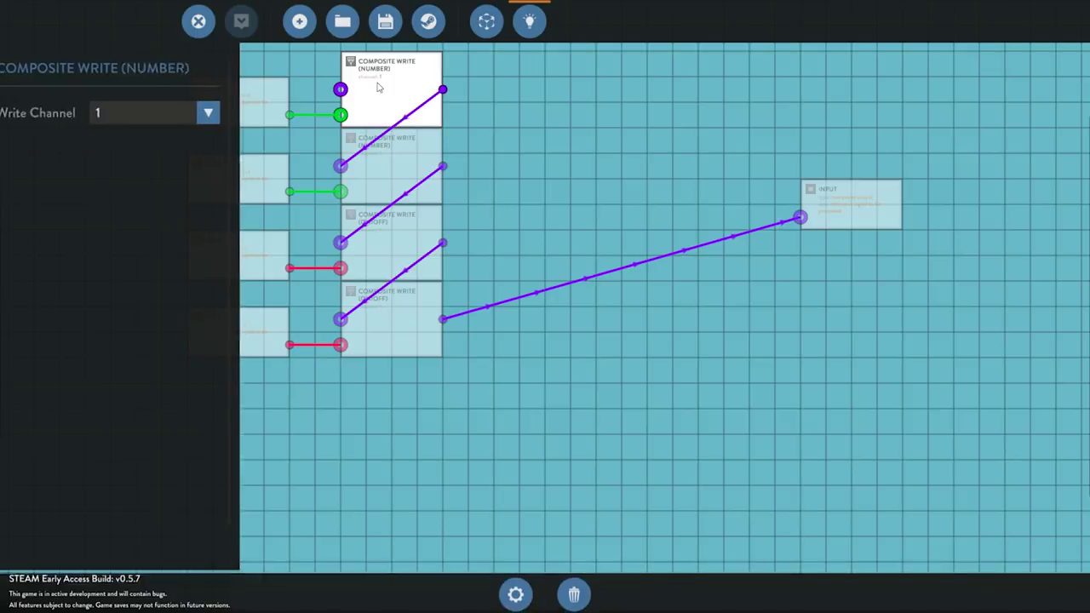
pyautogui.click(385, 172)
pyautogui.click(218, 113)
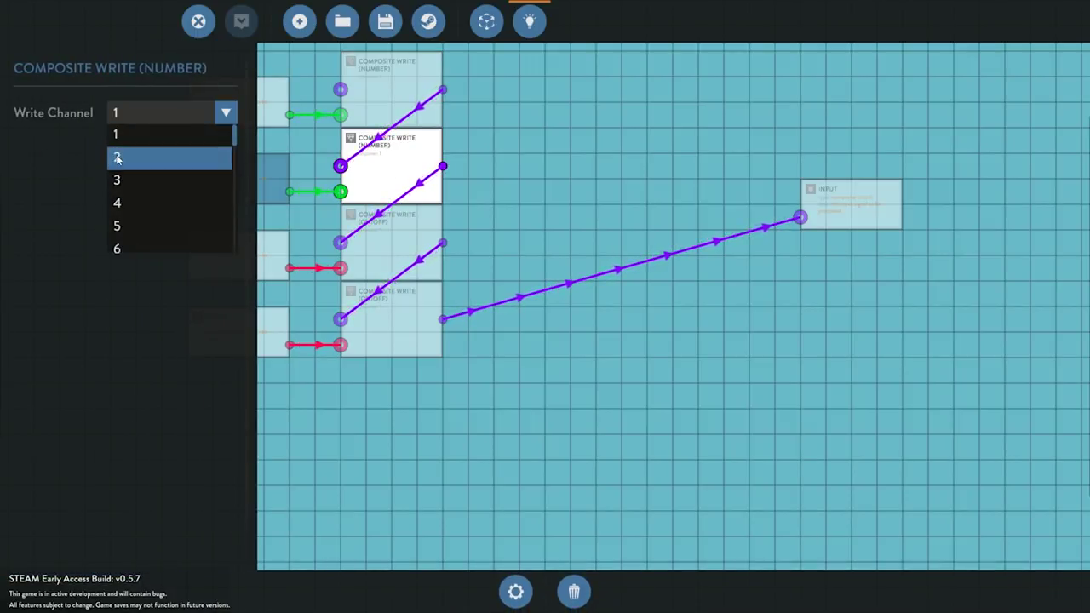
pyautogui.click(171, 156)
# Set the write channel of the first Composite Write (on/off) gate to 3
pyautogui.click(289, 246)
pyautogui.click(369, 247)
pyautogui.click(172, 114)
pyautogui.click(142, 180)
# Set the write channel of the second Composite Write (on/off) gate to 4
pyautogui.click(274, 334)
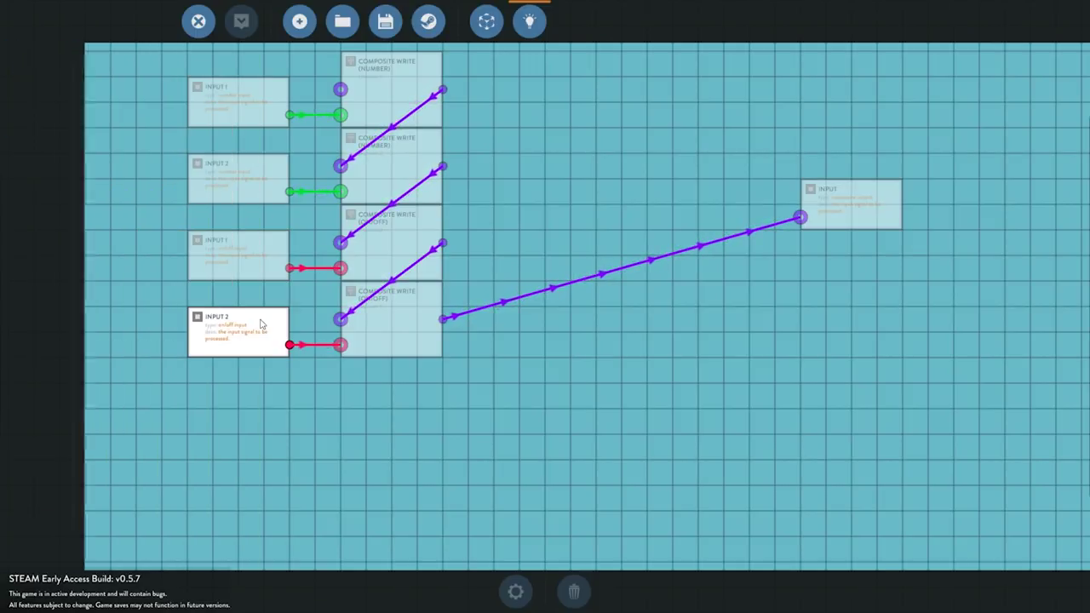
pyautogui.click(374, 324)
pyautogui.click(159, 112)
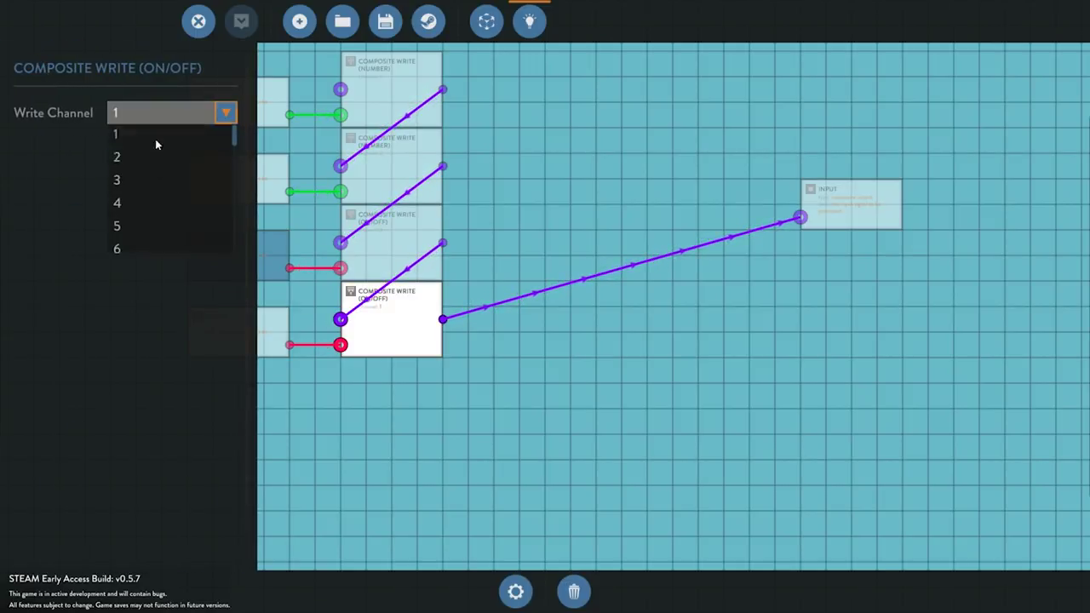
pyautogui.click(149, 202)
pyautogui.click(831, 210)
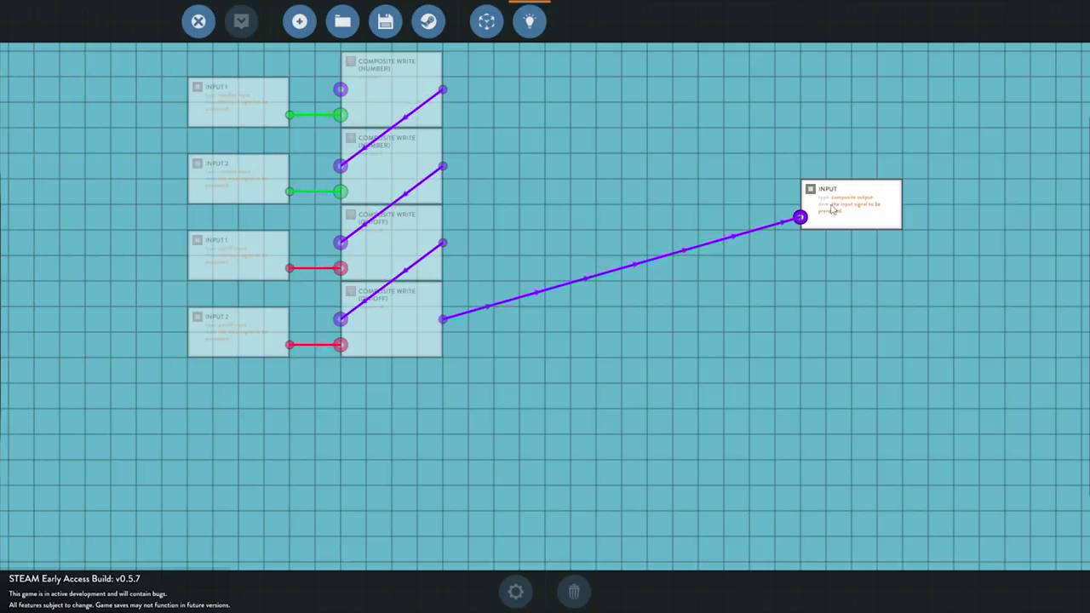
pyautogui.scroll(-3, 426, 218)
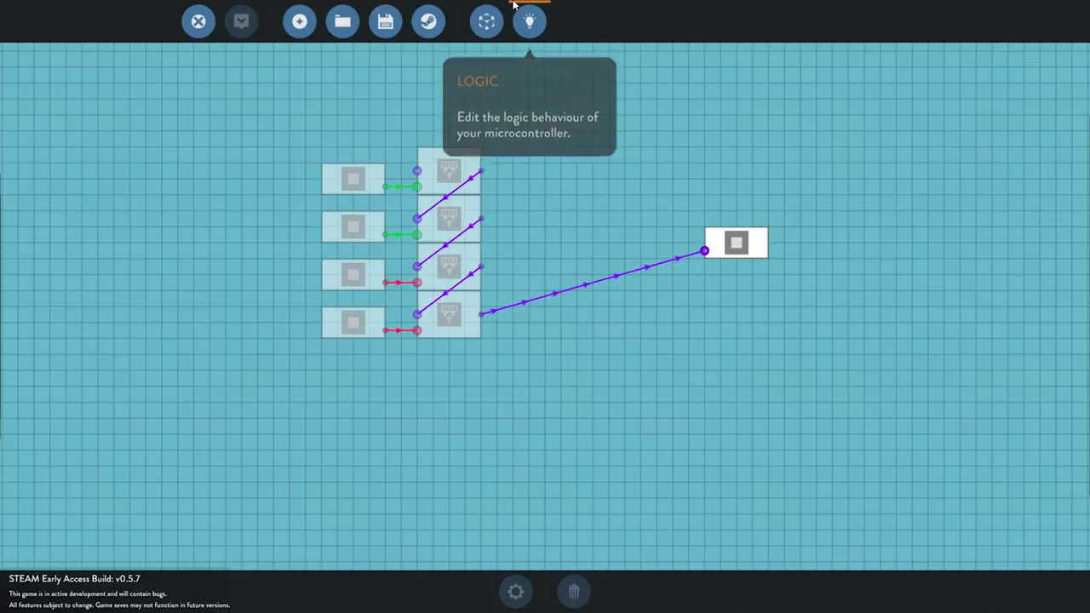
# Save the microcontroller as a new entry named "Transmitter"
pyautogui.click(385, 21)
pyautogui.click(286, 222)
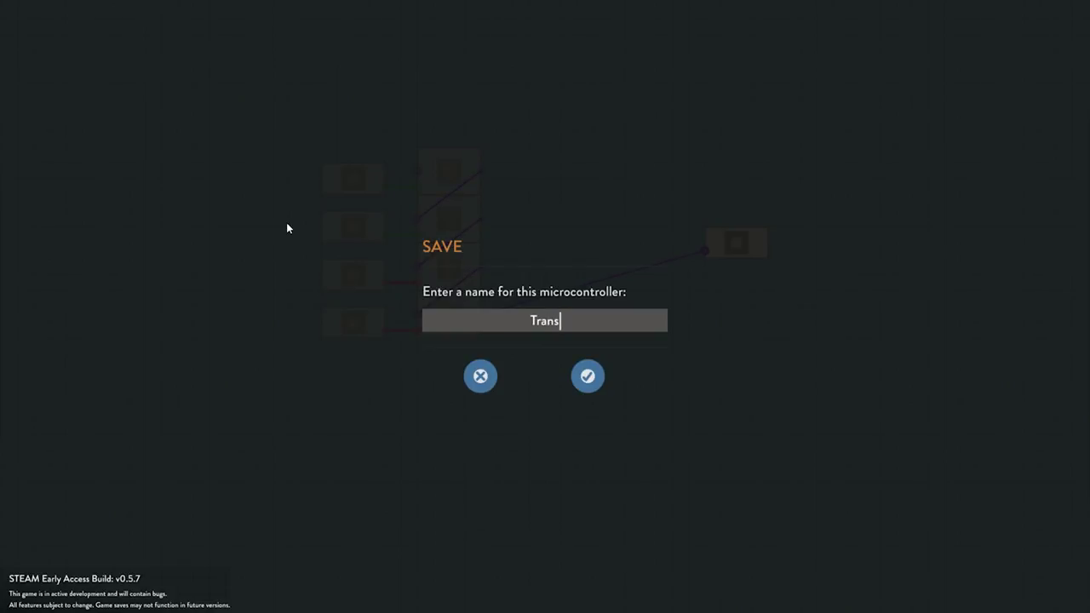
pyautogui.write('Transmitter')
pyautogui.click(588, 375)
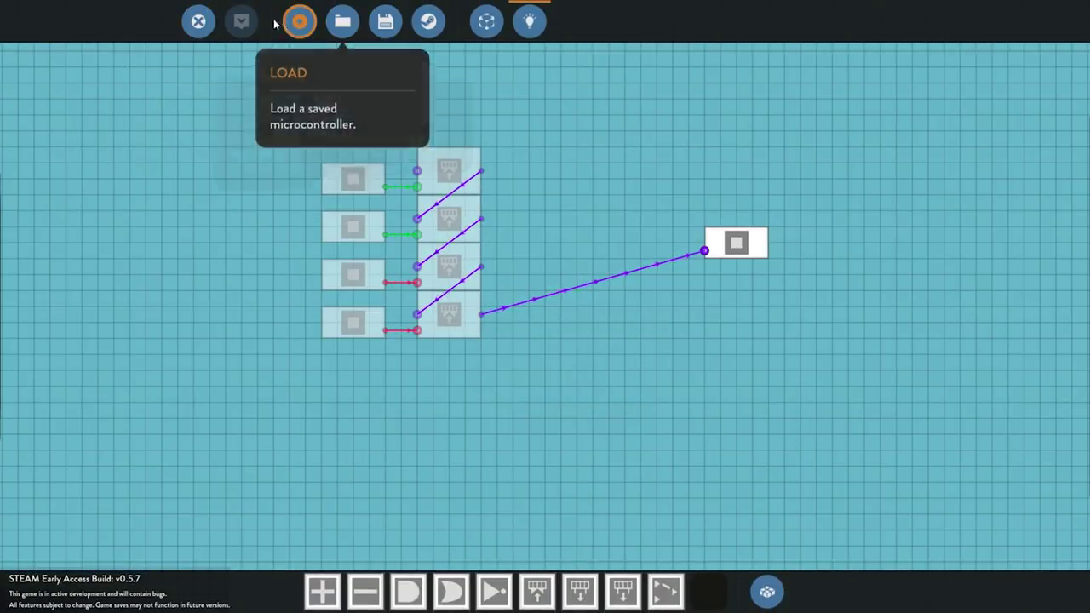
# Return to the vehicle editor and place the newly saved microcontroller on the wagon deck, behind the control stand
pyautogui.click(199, 21)
pyautogui.click(767, 592)
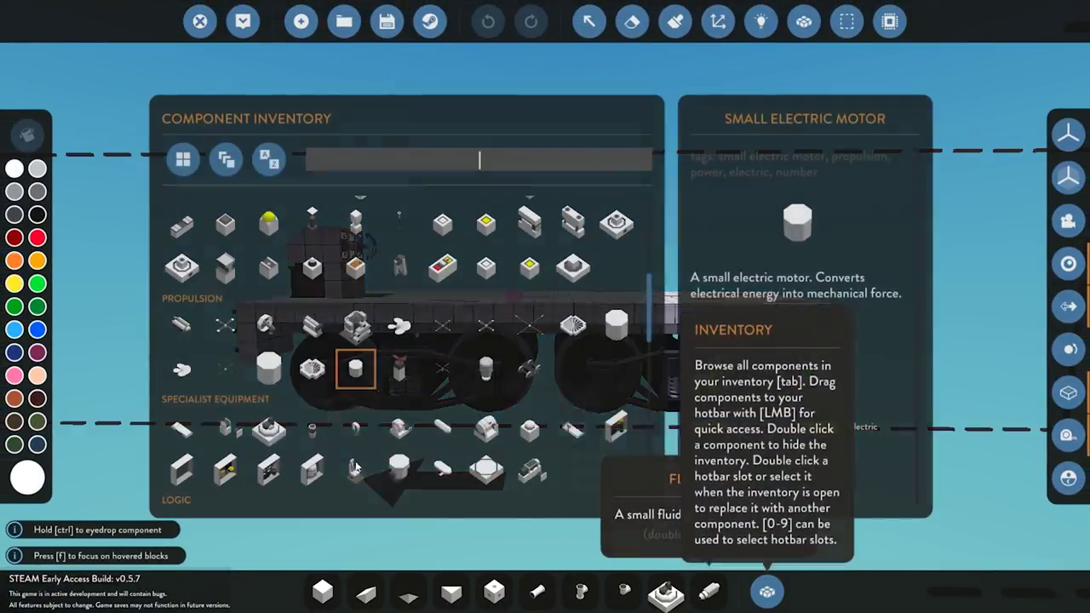
pyautogui.scroll(-5, 326, 402)
pyautogui.scroll(-5, 326, 402)
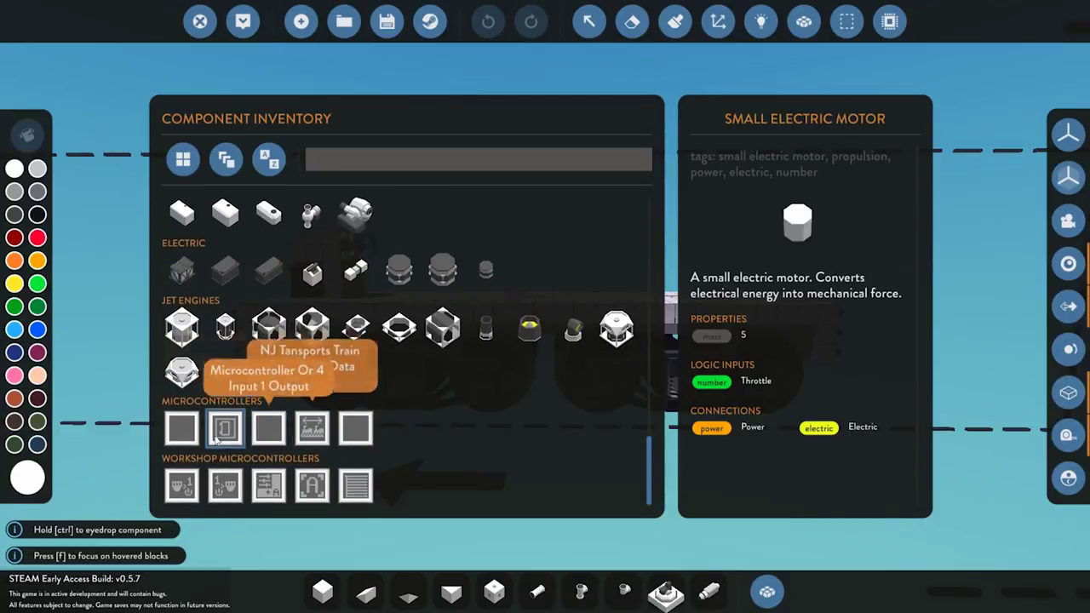
pyautogui.click(181, 429)
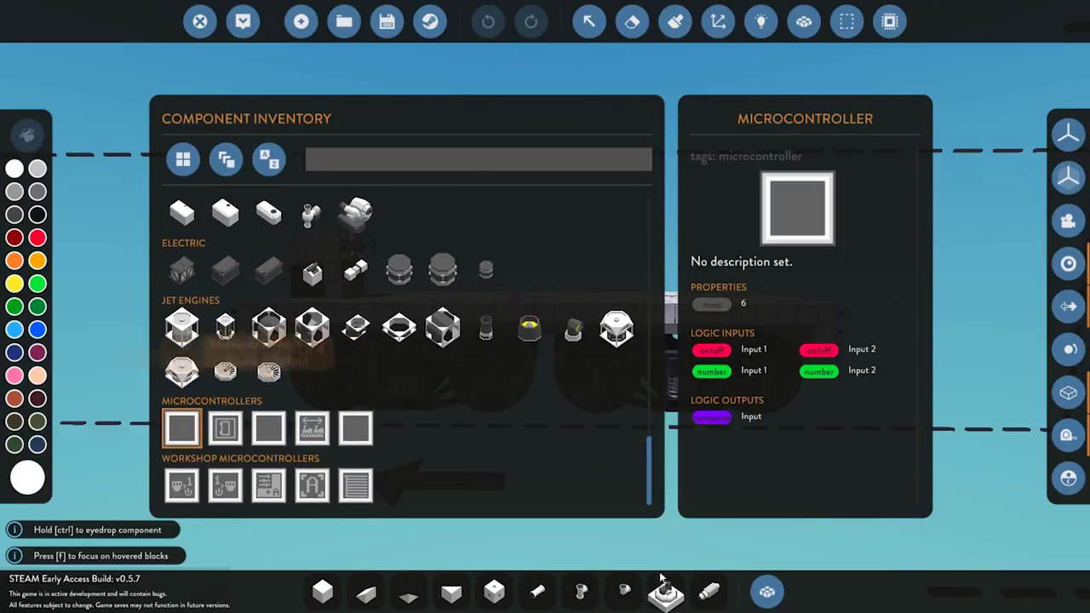
pyautogui.click(767, 592)
pyautogui.moveTo(513, 314); pyautogui.dragTo(484, 316)
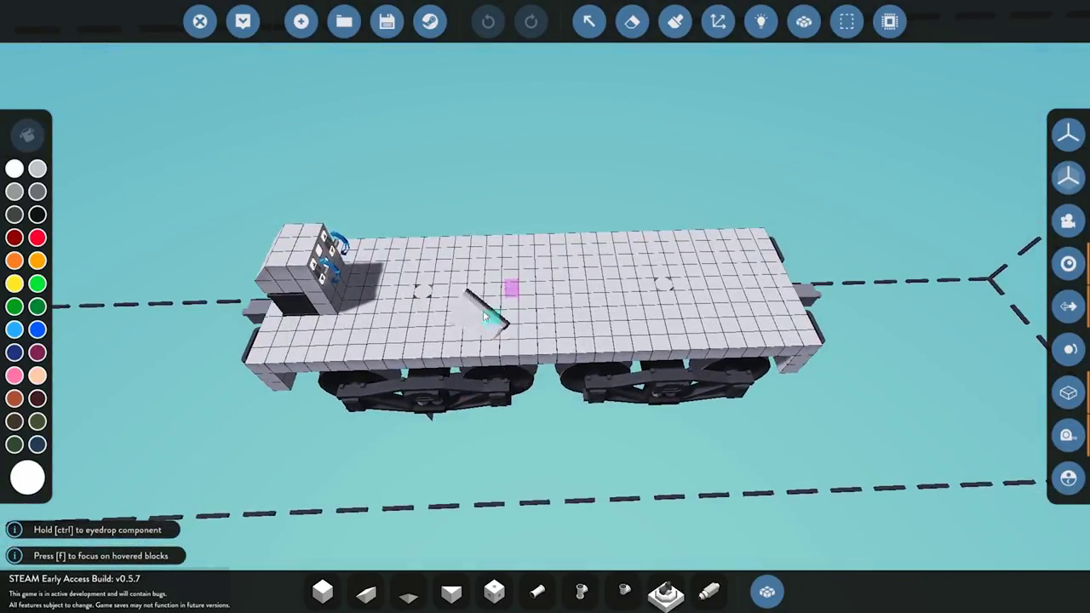
pyautogui.click(495, 305)
# Wire the control stand's two number outputs and two on/off outputs to the microcontroller's matching inputs
pyautogui.click(761, 21)
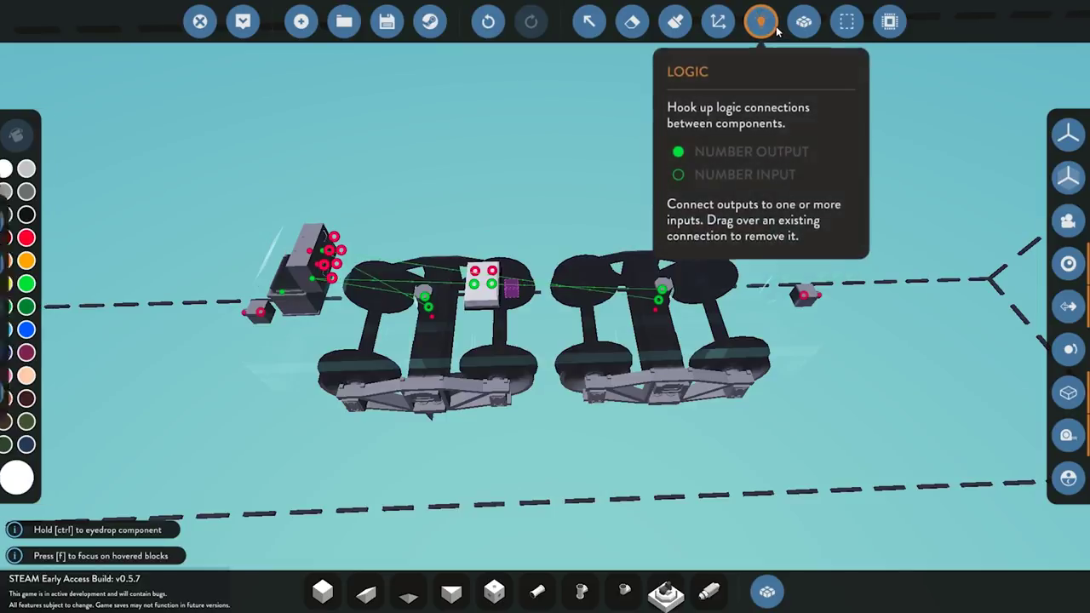
pyautogui.moveTo(313, 282); pyautogui.dragTo(475, 283)
pyautogui.moveTo(323, 251); pyautogui.dragTo(490, 285)
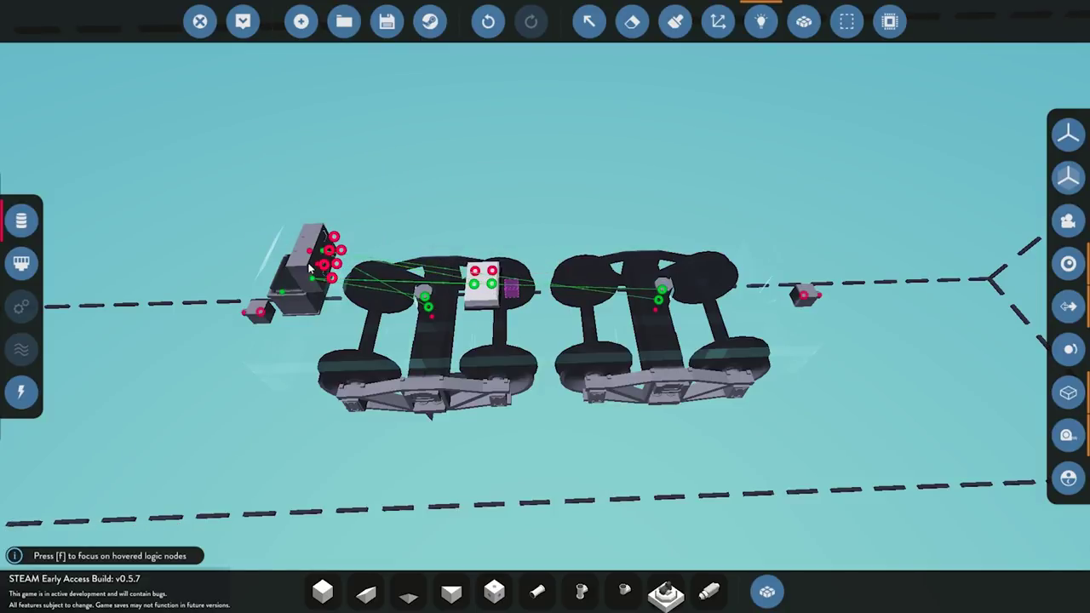
pyautogui.moveTo(310, 251); pyautogui.dragTo(474, 271)
pyautogui.moveTo(324, 264); pyautogui.dragTo(480, 276)
# Connect the microcontroller's composite output to the Composite Data Send input of the electric connector at the wagon's rear end
pyautogui.scroll(3, 512, 295)
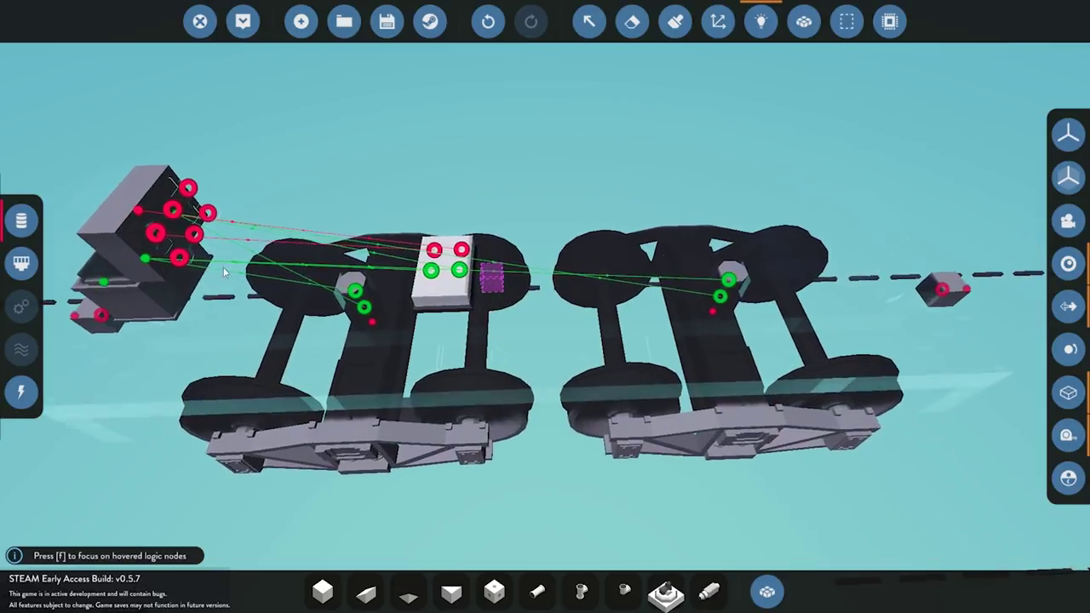
pyautogui.click(17, 266)
pyautogui.moveTo(460, 293); pyautogui.dragTo(944, 290)
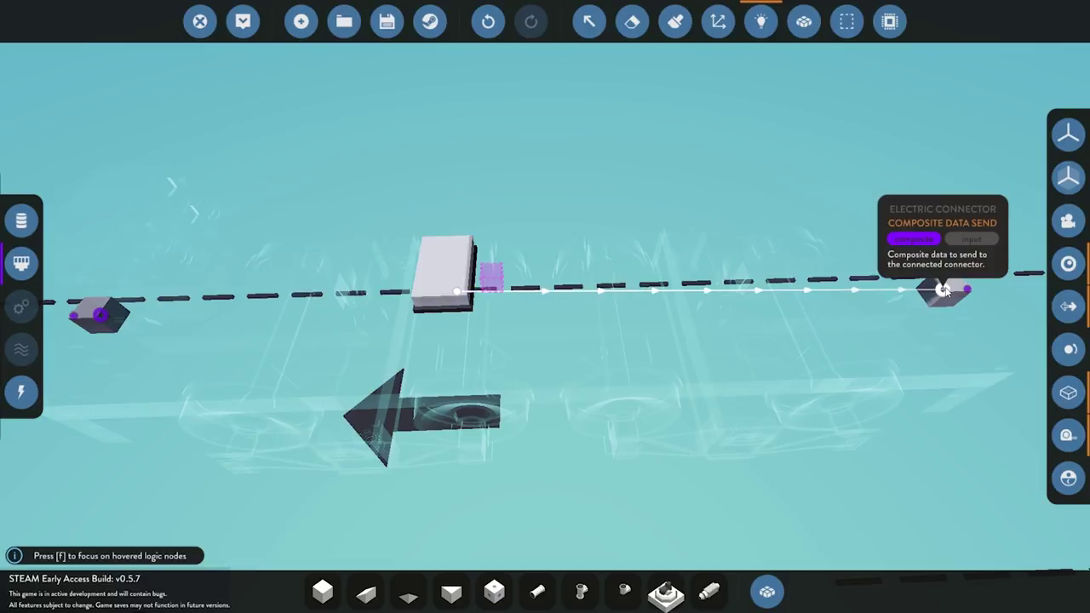
# Save the vehicle over TEST TRAIN and load the TEST TRAIN SLAVE vehicle
pyautogui.click(387, 21)
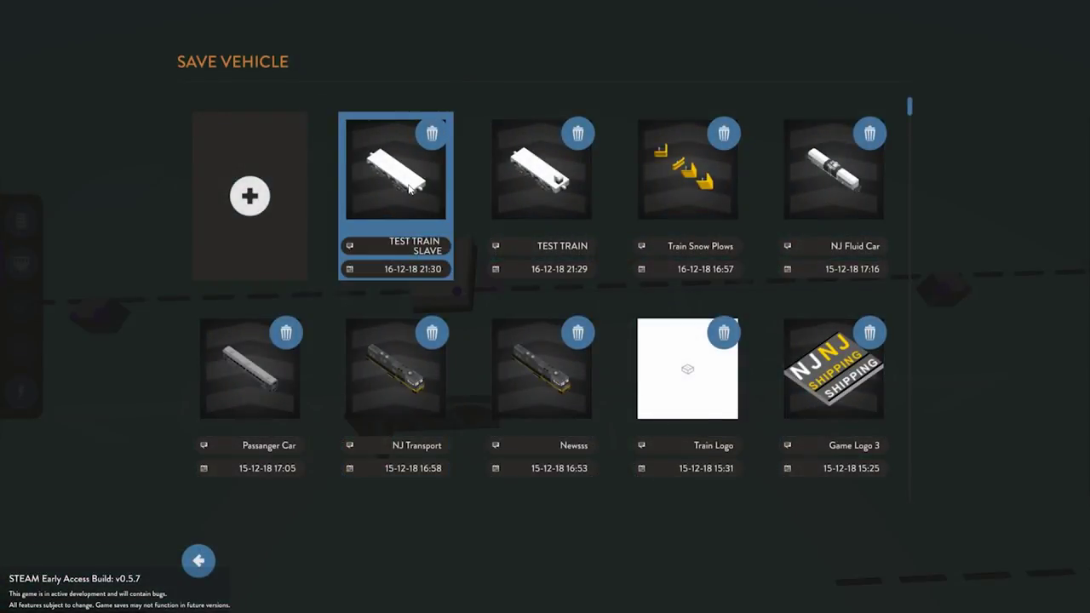
pyautogui.click(542, 174)
pyautogui.click(589, 448)
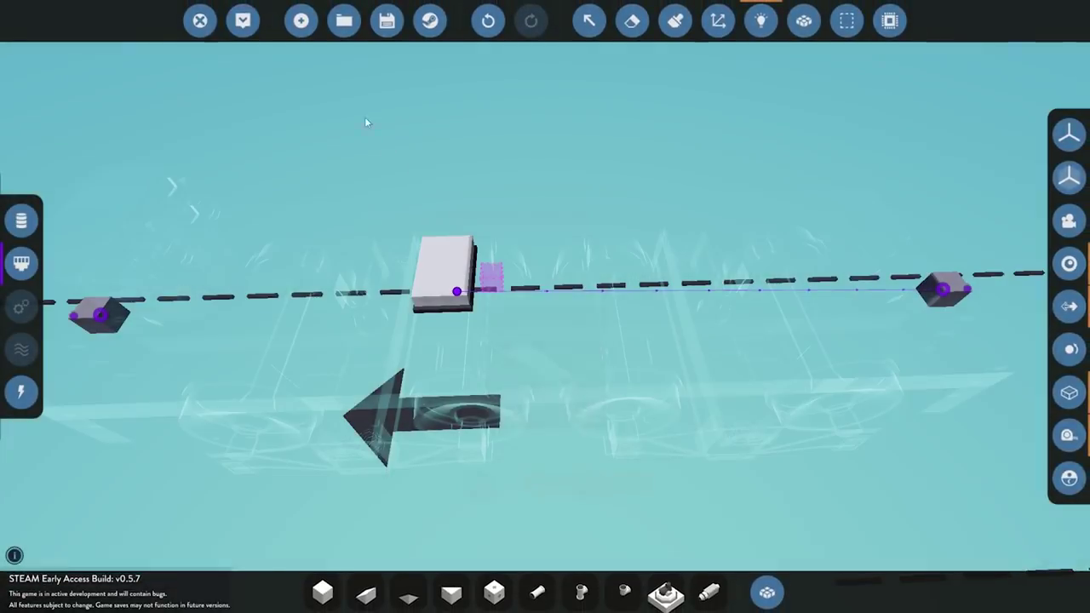
pyautogui.click(345, 22)
pyautogui.click(567, 235)
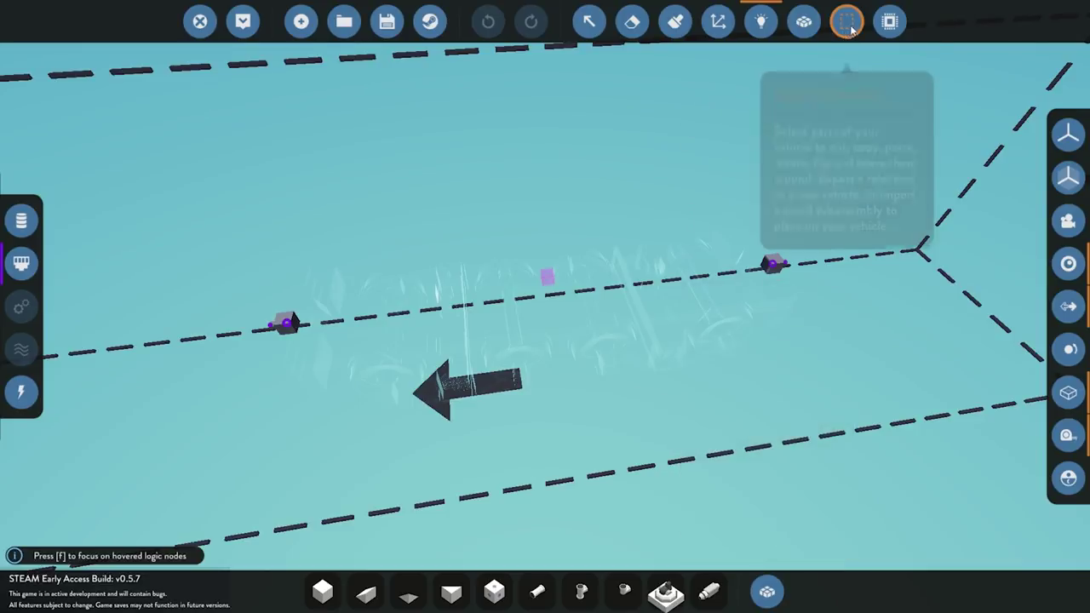
# Start a new blank microcontroller and widen its body to 3 by 2 cells
pyautogui.click(890, 21)
pyautogui.click(299, 20)
pyautogui.click(587, 392)
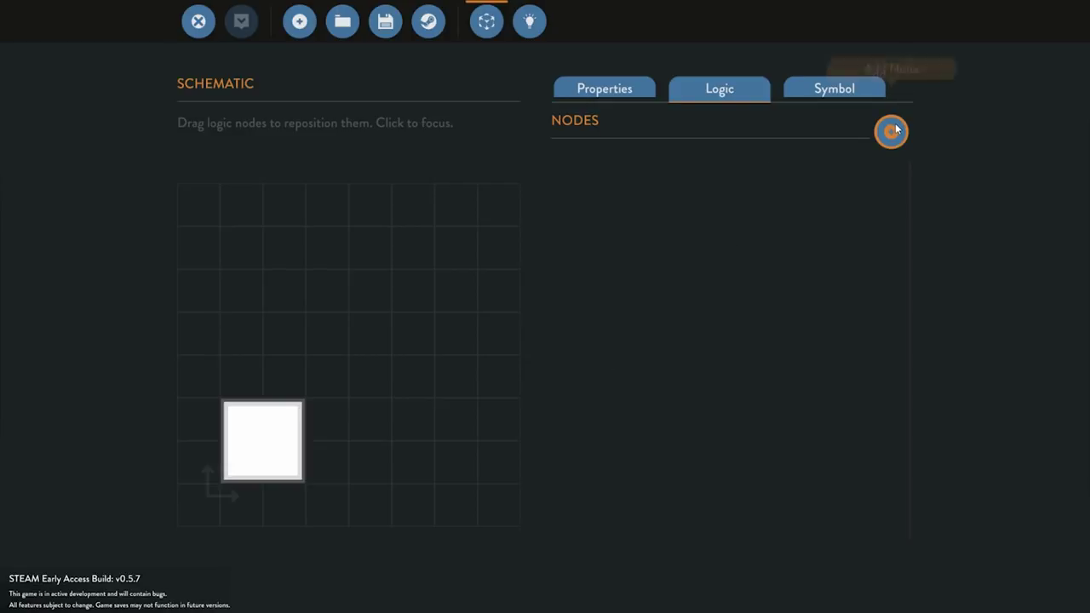
pyautogui.click(628, 89)
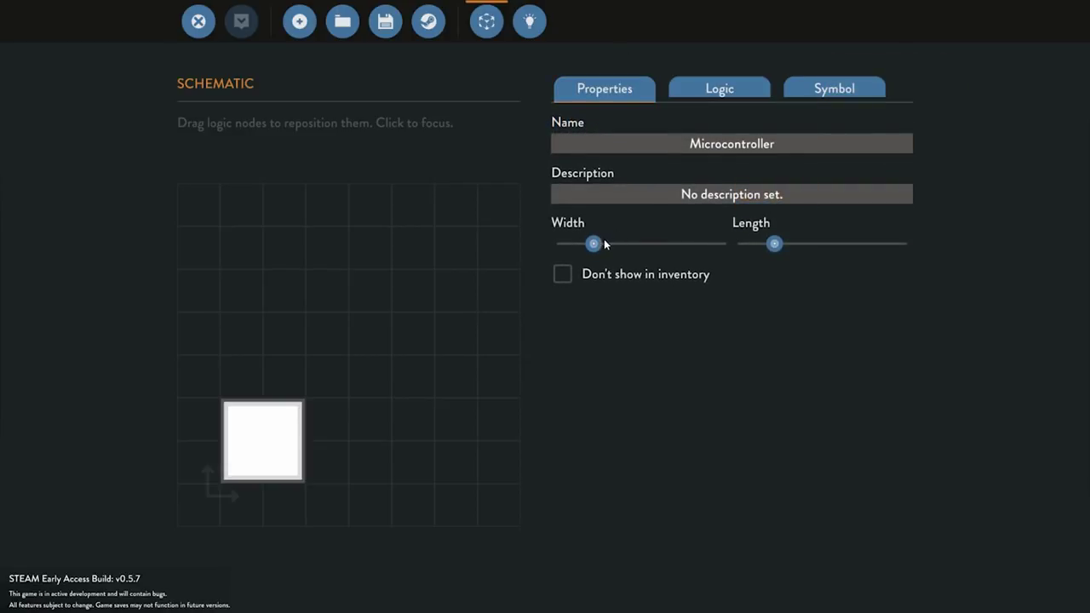
# Add a logic node to the microcontroller and set its type to composite input
pyautogui.click(735, 90)
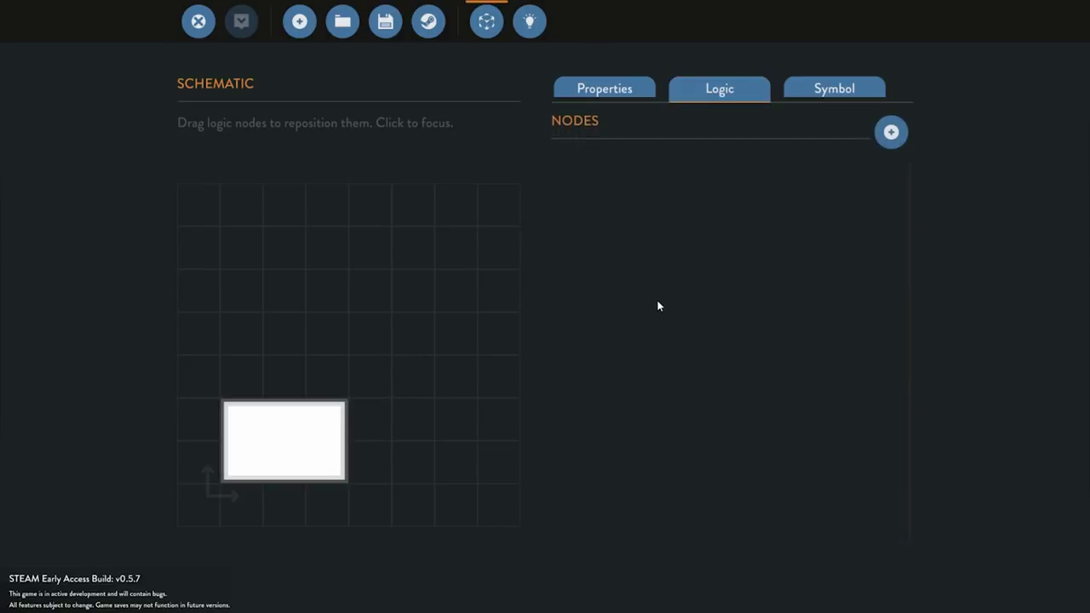
pyautogui.click(901, 132)
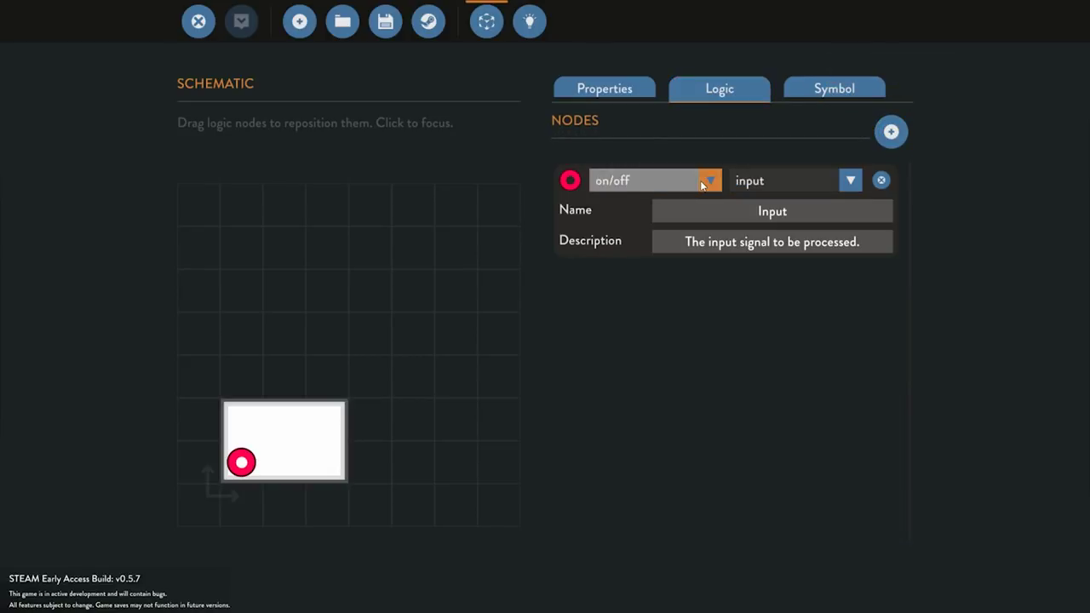
pyautogui.click(623, 249)
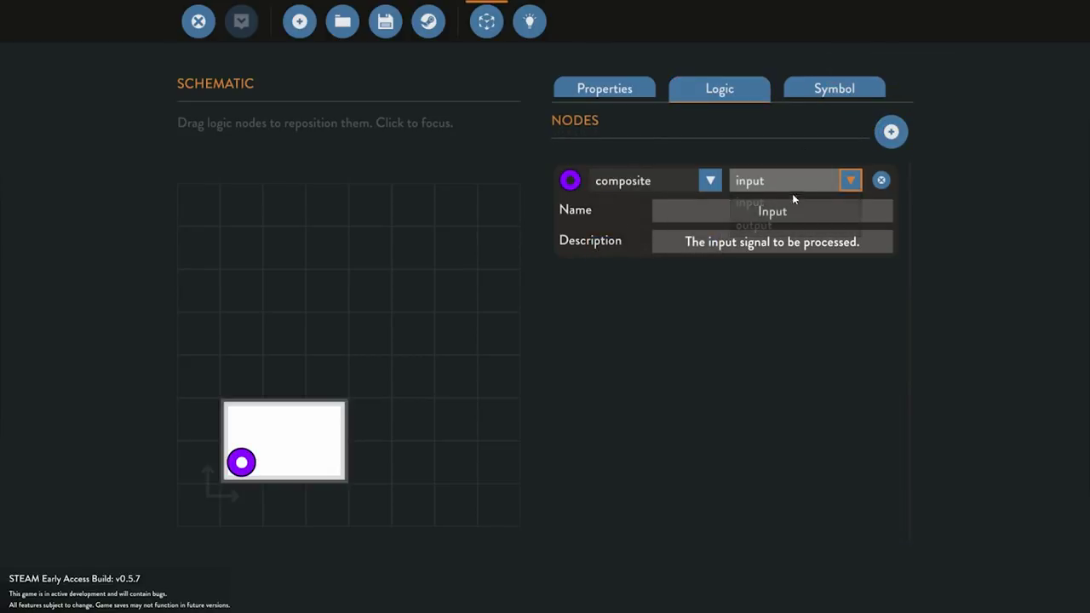
# Add four more on/off nodes and spread them over separate cells in a two-by-two block beside the composite node
pyautogui.click(892, 136)
pyautogui.click(892, 138)
pyautogui.click(892, 138)
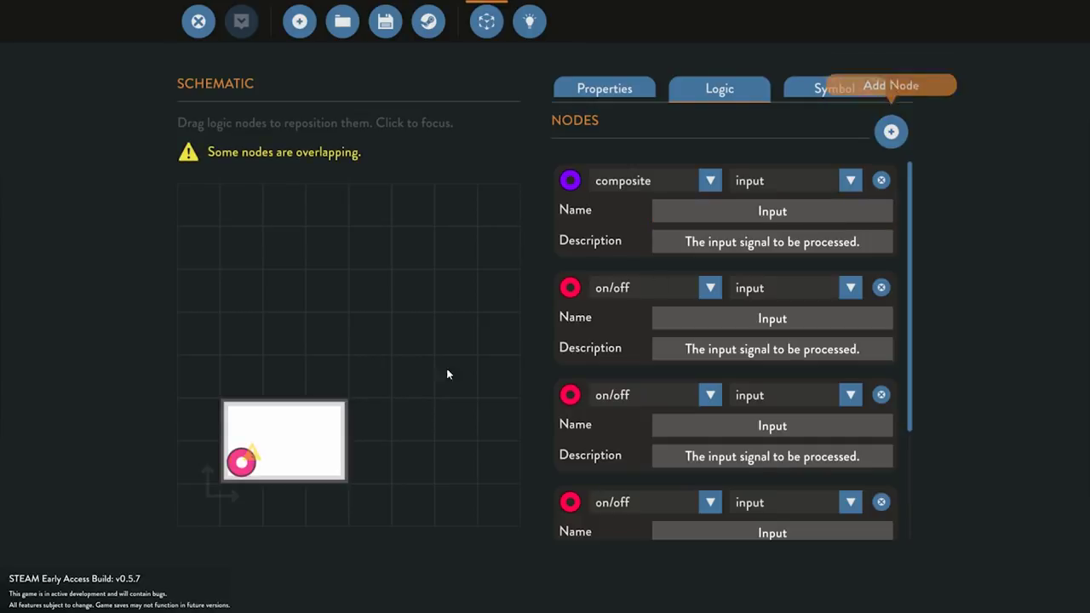
pyautogui.moveTo(290, 425); pyautogui.dragTo(297, 419)
pyautogui.moveTo(250, 455); pyautogui.dragTo(326, 453)
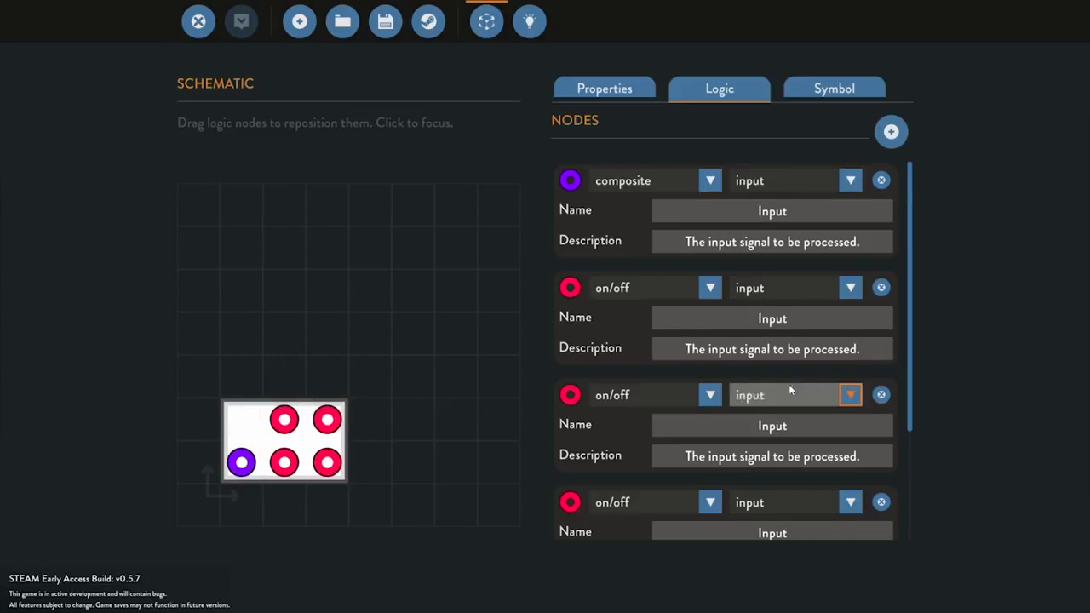
# Change the type of the last two on/off nodes to number
pyautogui.scroll(-2, 789, 386)
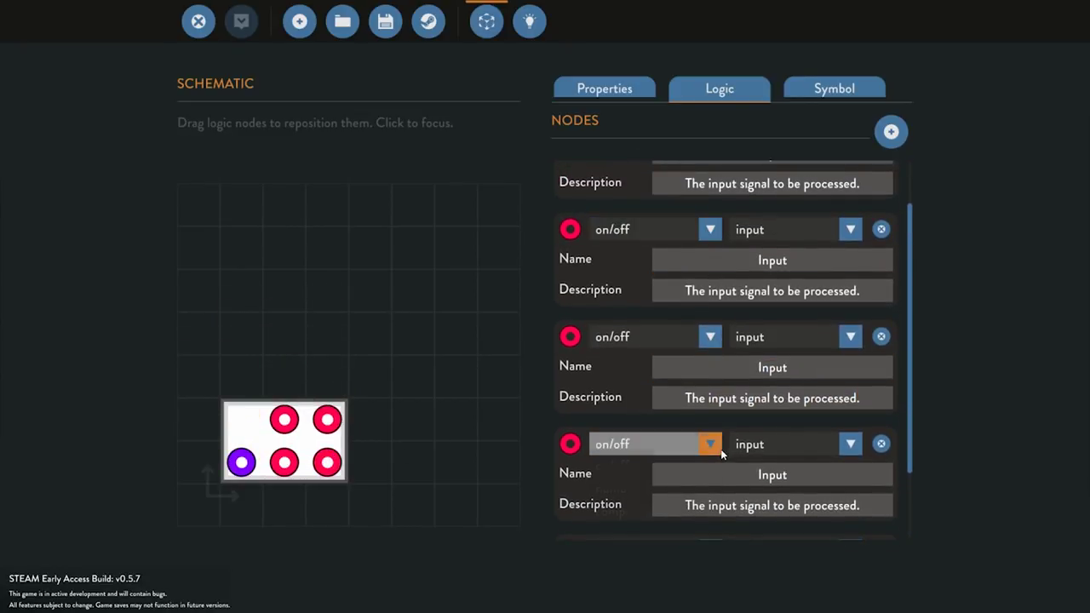
pyautogui.click(711, 445)
pyautogui.scroll(-3, 673, 460)
pyautogui.click(673, 460)
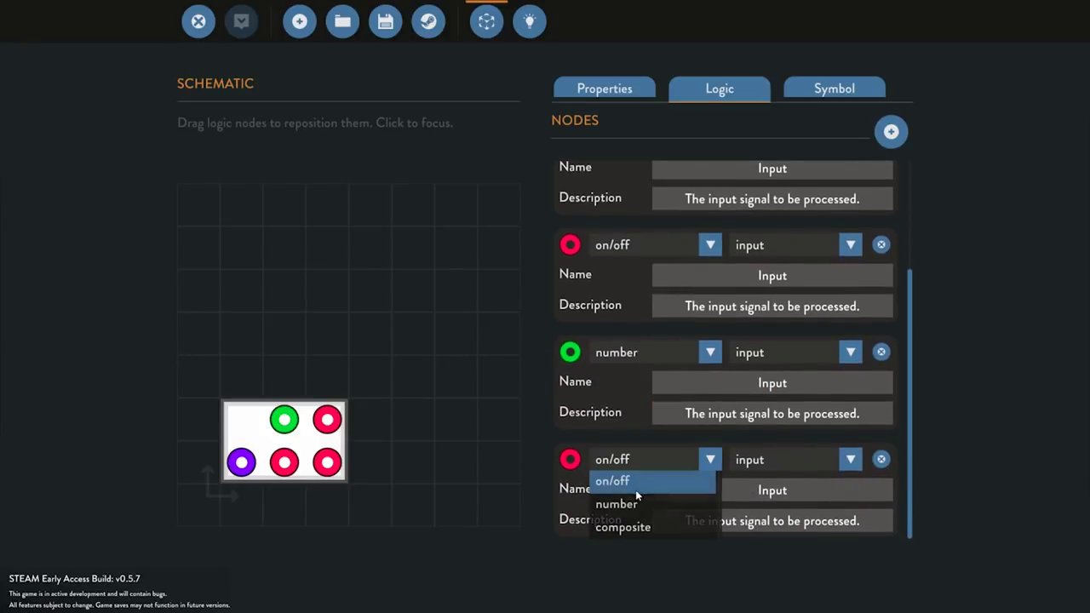
pyautogui.click(630, 506)
# Set the two number nodes and the two on/off nodes to output
pyautogui.click(771, 459)
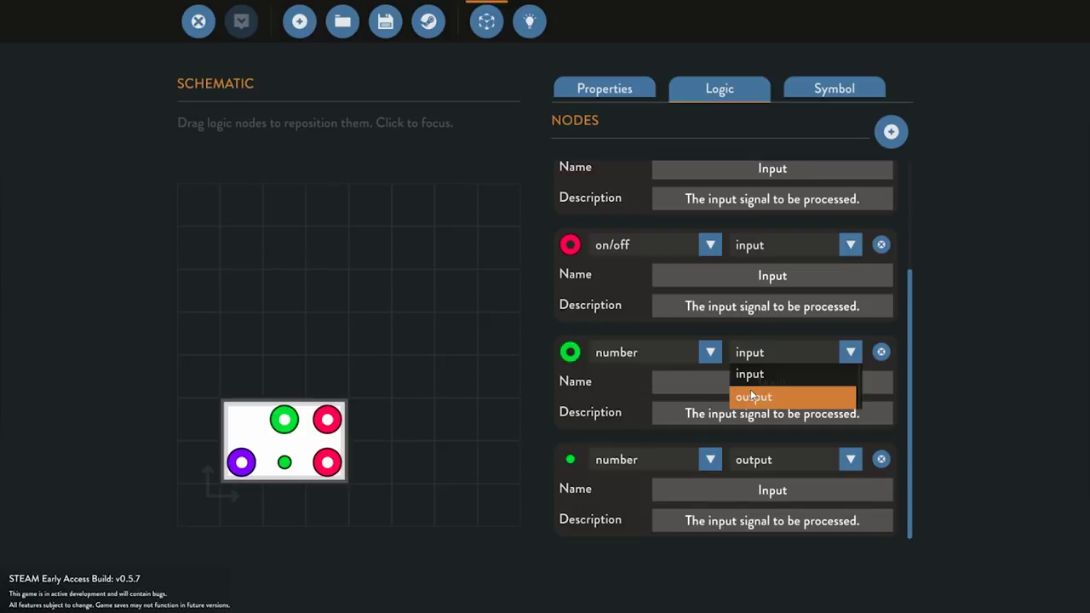
pyautogui.click(752, 393)
pyautogui.click(746, 368)
pyautogui.click(754, 412)
# Name the two on/off output nodes "Input 1" and "Input 2", and the two number output nodes "Input 1" and "Input 2"
pyautogui.click(772, 265)
pyautogui.write('1')
pyautogui.scroll(-2, 805, 319)
pyautogui.click(807, 309)
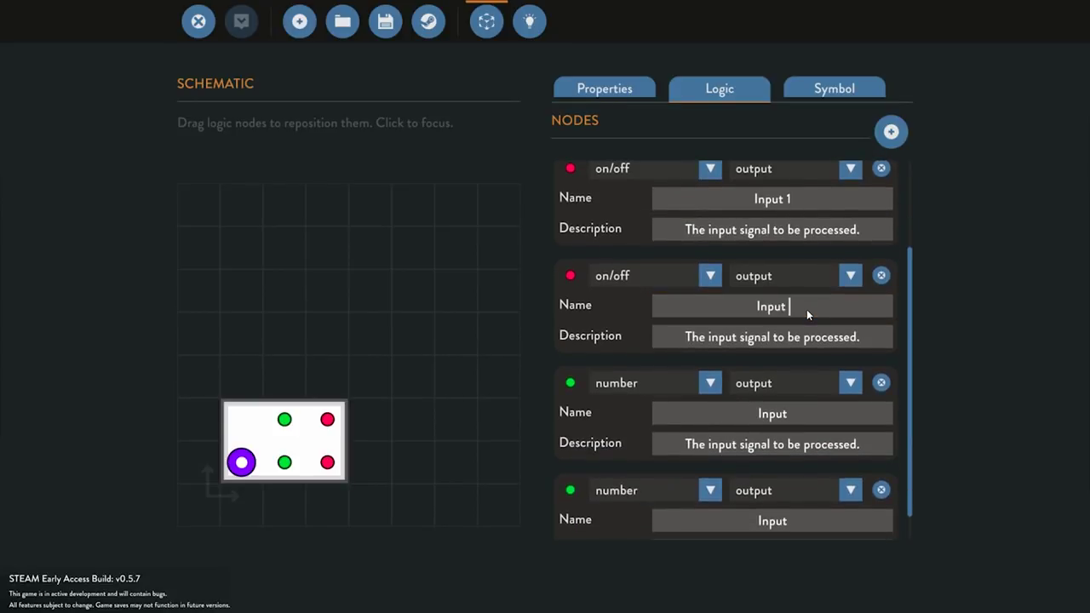
pyautogui.write('2')
pyautogui.scroll(-1, 801, 333)
pyautogui.click(809, 382)
pyautogui.write('1')
pyautogui.click(799, 489)
pyautogui.write('2')
# In the logic view, stack the number and on/off output nodes in one column and set the composite input node apart, facing them
pyautogui.click(529, 20)
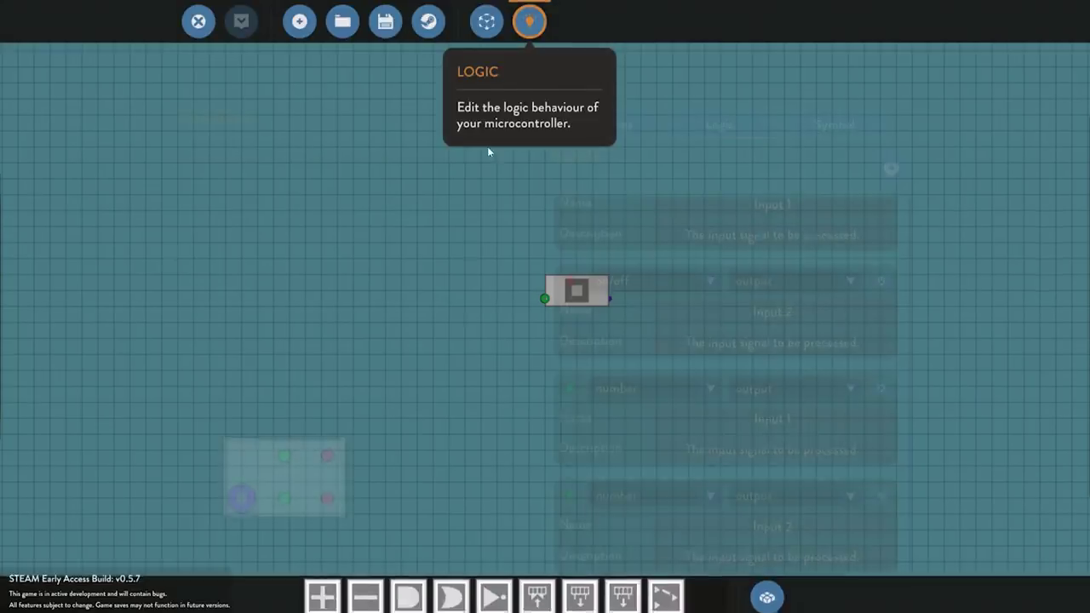
pyautogui.moveTo(546, 281); pyautogui.dragTo(423, 228)
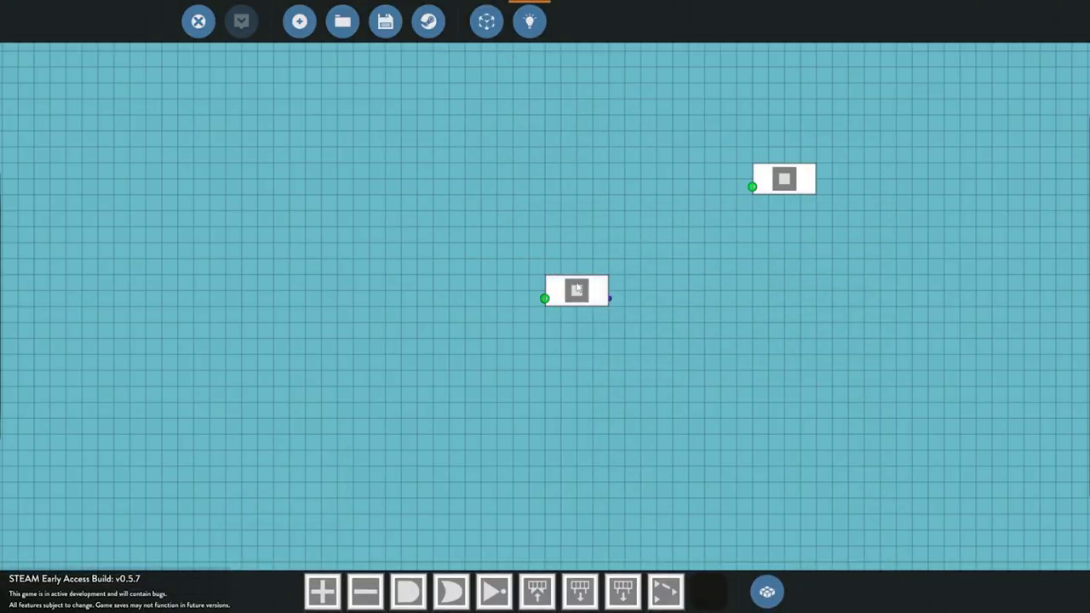
pyautogui.click(763, 233)
pyautogui.scroll(3, 767, 230)
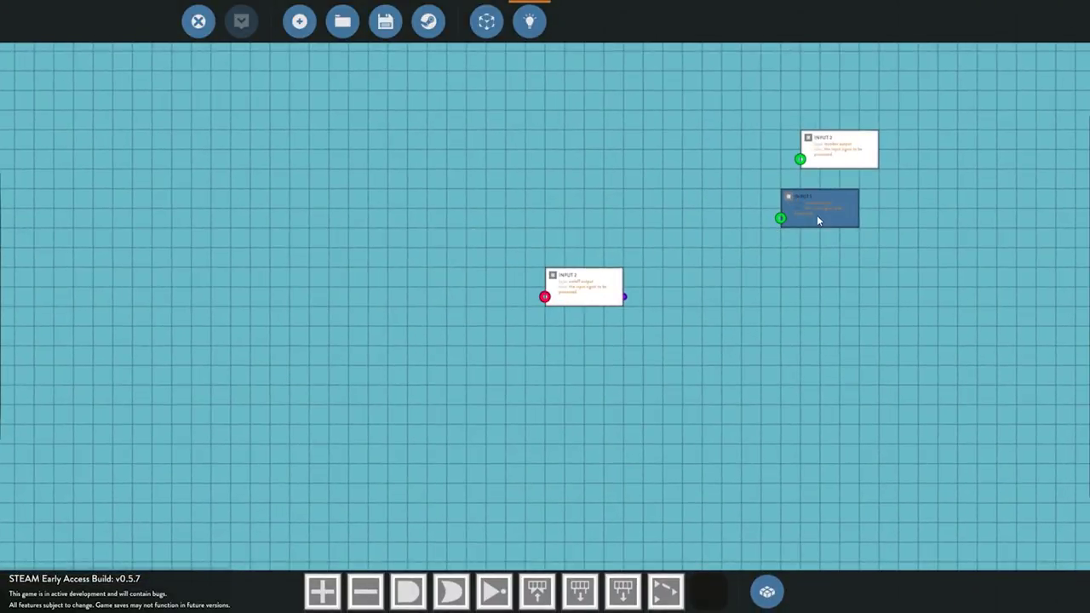
pyautogui.moveTo(834, 219); pyautogui.dragTo(832, 252)
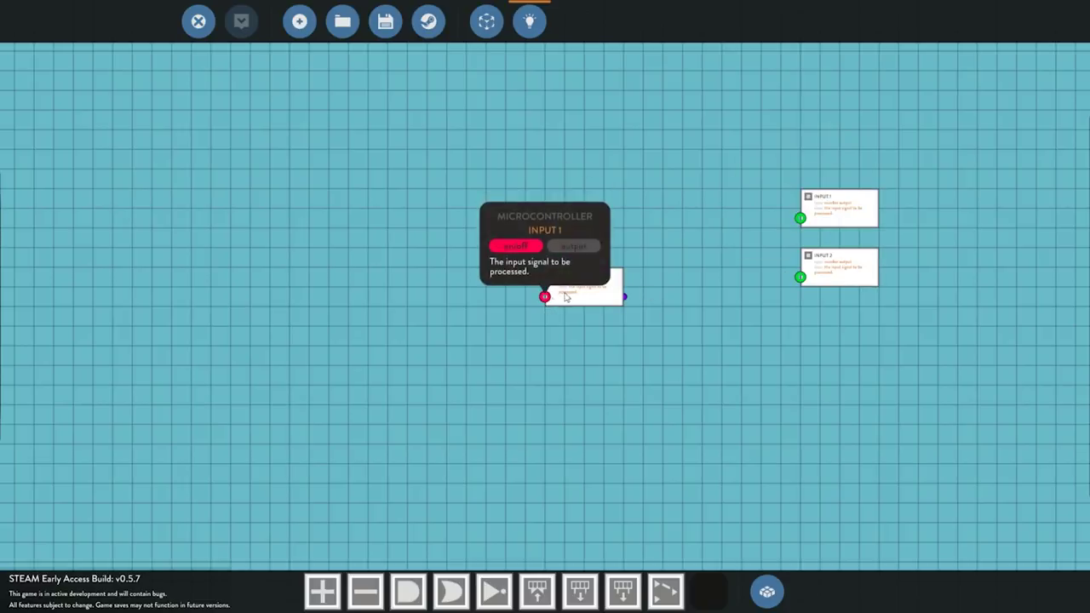
pyautogui.moveTo(573, 295); pyautogui.dragTo(868, 394)
pyautogui.moveTo(601, 291); pyautogui.dragTo(400, 294)
# Place two Composite Read (number) gates next to the two number output nodes
pyautogui.press('Tab')
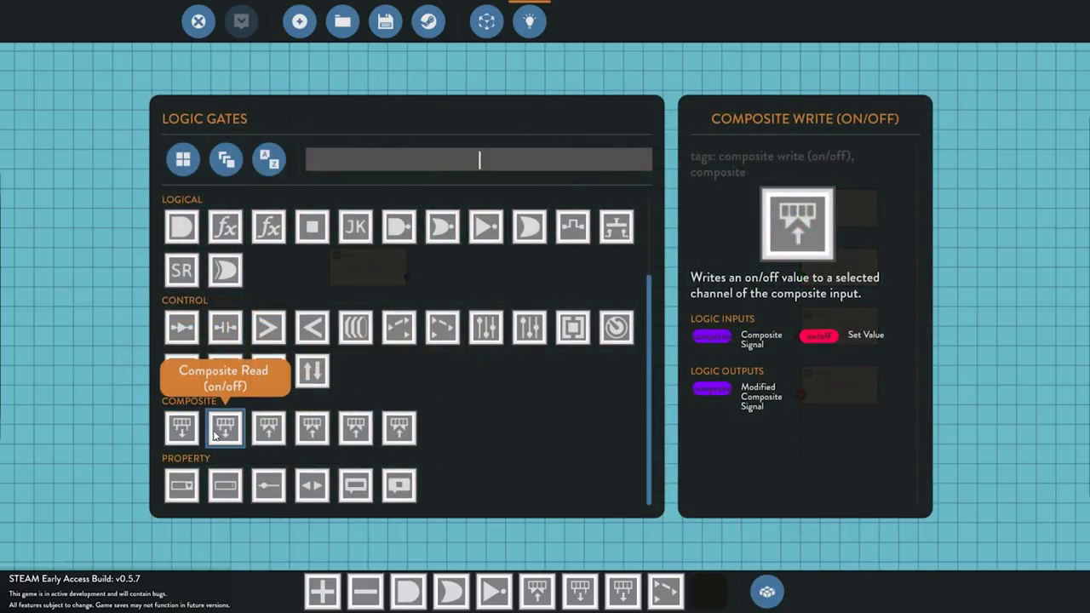
pyautogui.click(182, 428)
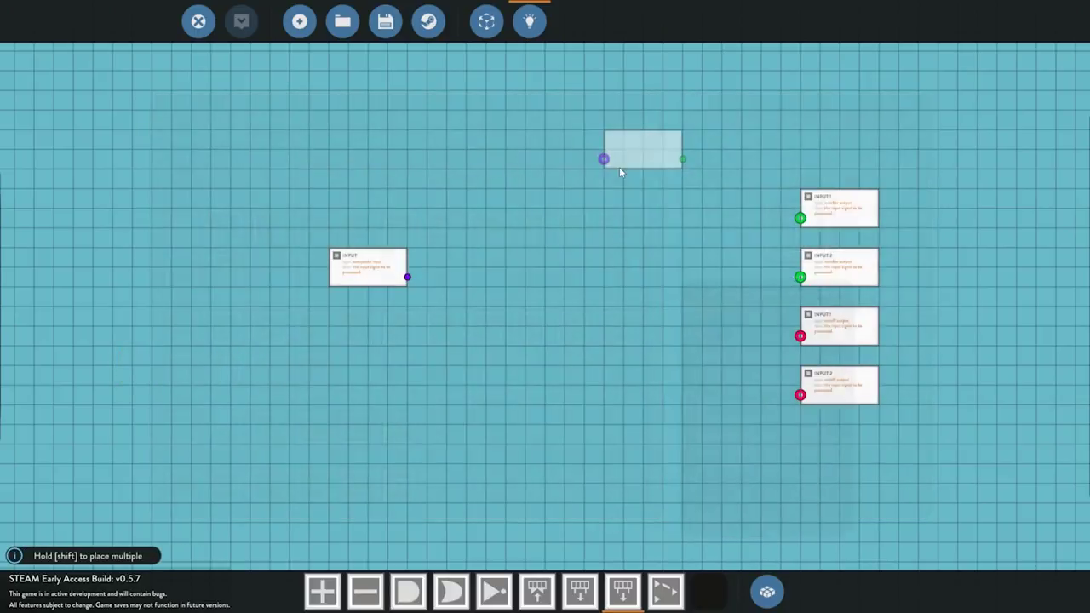
pyautogui.click(666, 219)
pyautogui.press('Tab')
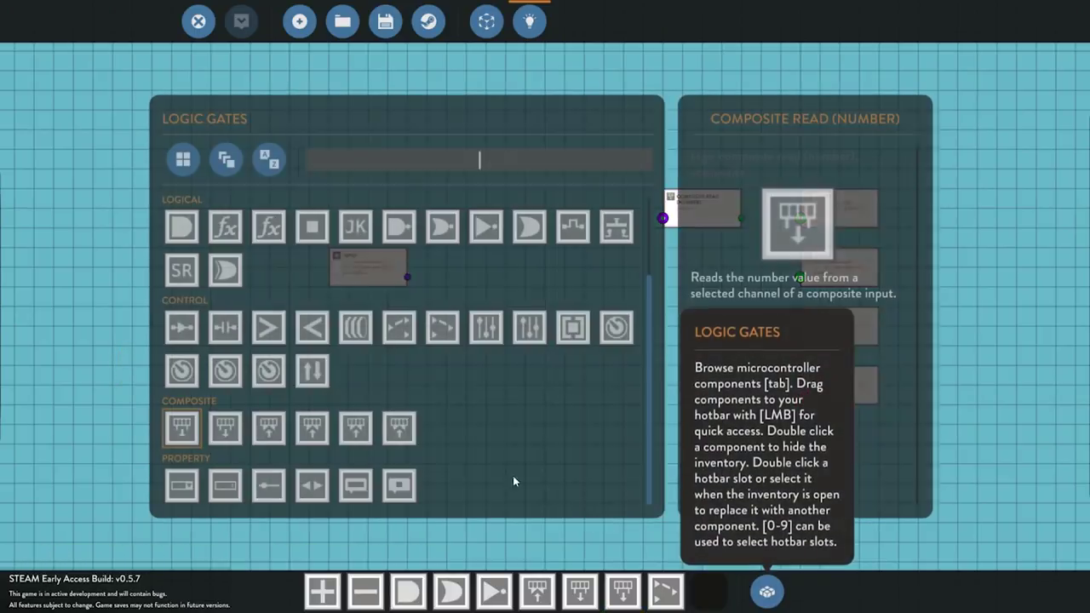
pyautogui.click(766, 591)
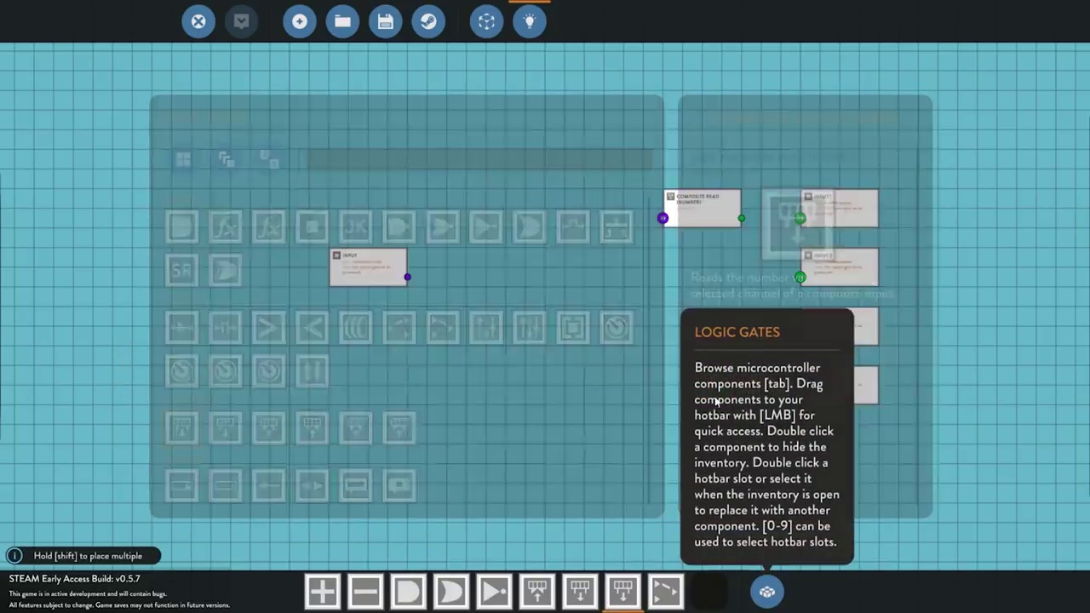
# Place two Composite Read (on/off) gates next to the two on/off output nodes
pyautogui.click(766, 591)
pyautogui.click(225, 428)
pyautogui.click(765, 593)
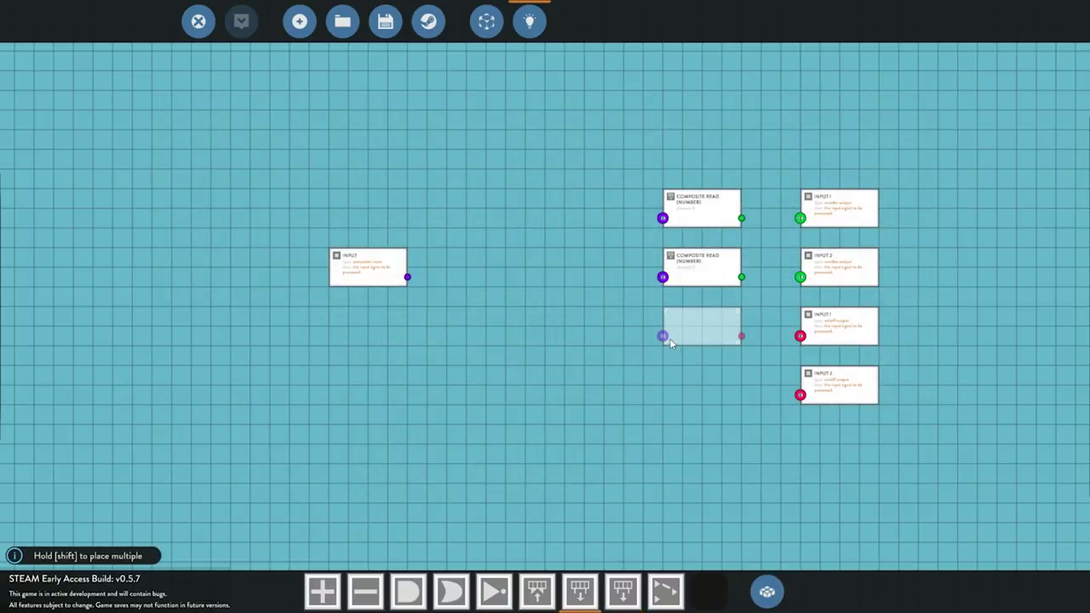
pyautogui.click(671, 342)
pyautogui.click(766, 591)
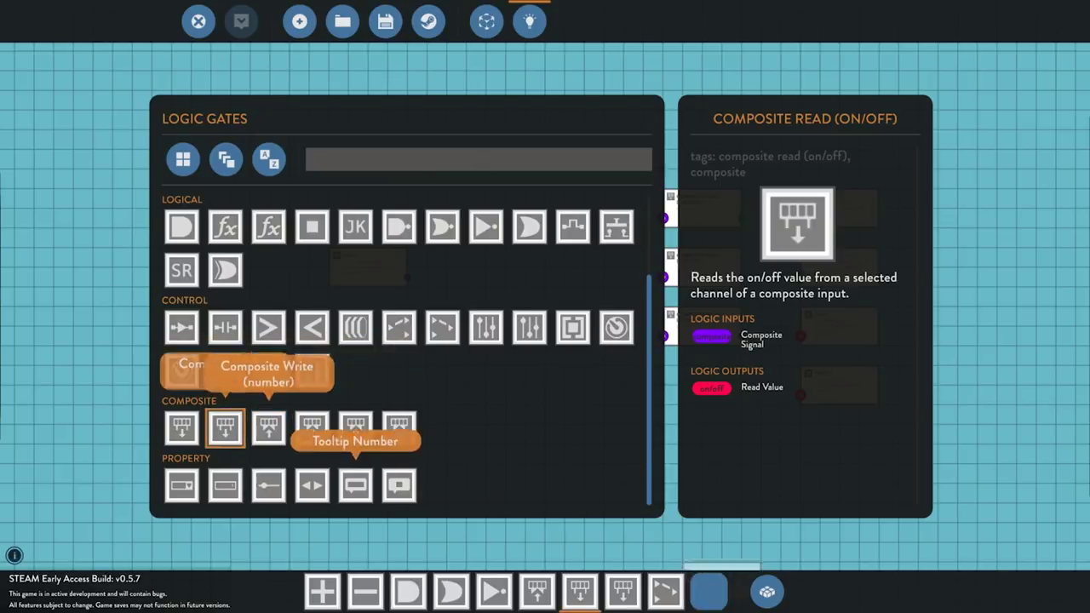
pyautogui.click(766, 592)
pyautogui.click(680, 401)
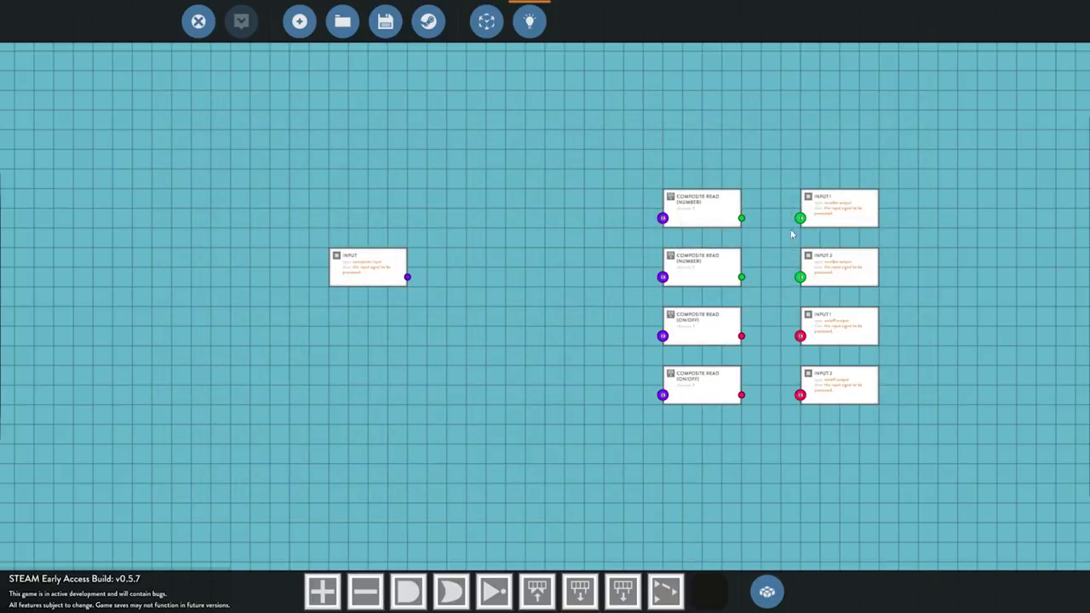
# Wire the composite input node to all four Composite Read gates
pyautogui.click(407, 278)
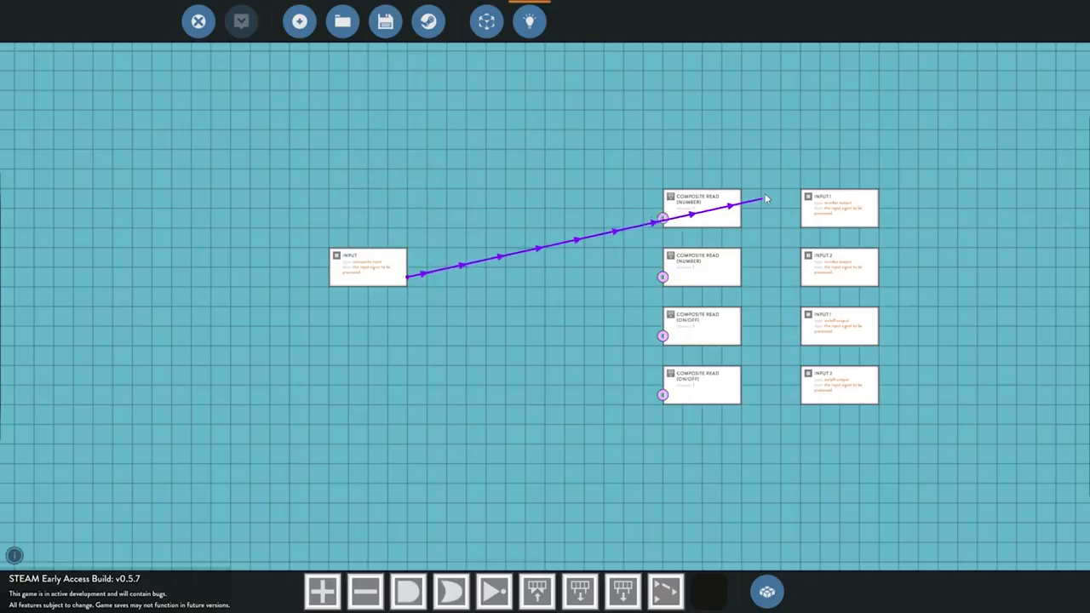
pyautogui.click(663, 218)
pyautogui.click(663, 277)
pyautogui.moveTo(408, 276); pyautogui.dragTo(663, 394)
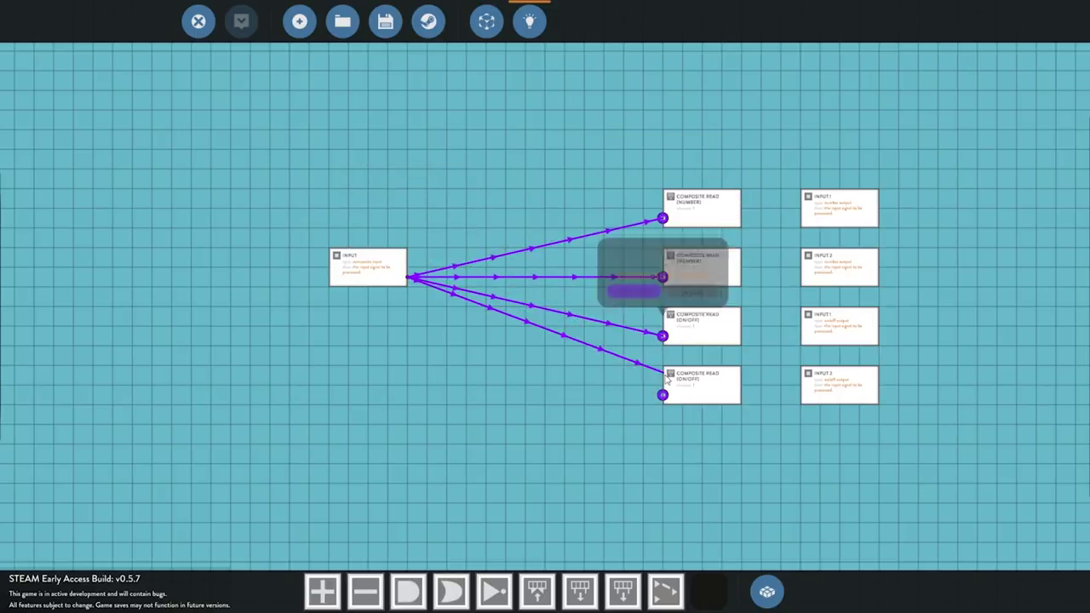
# Set the read channels to 1 and 2 on the number gates and to 3 and 4 on the on/off gates
pyautogui.click(710, 205)
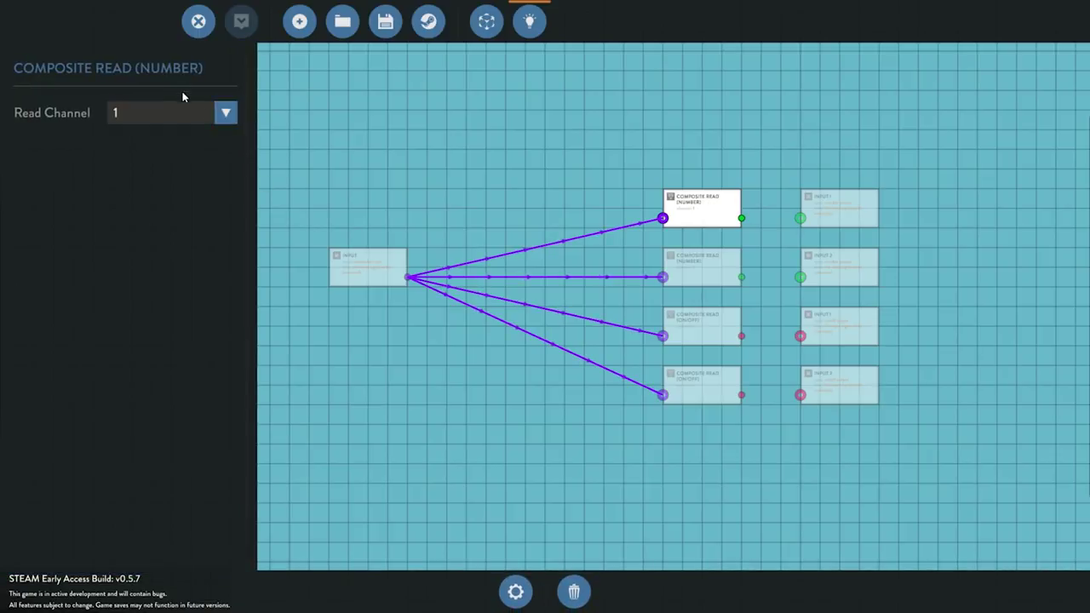
pyautogui.click(681, 274)
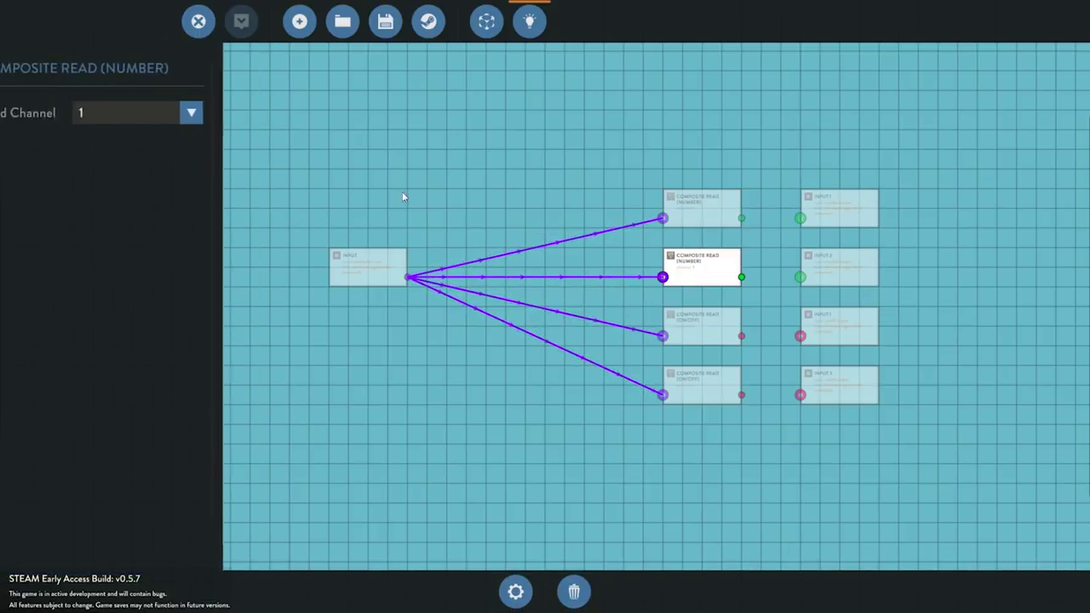
pyautogui.click(670, 317)
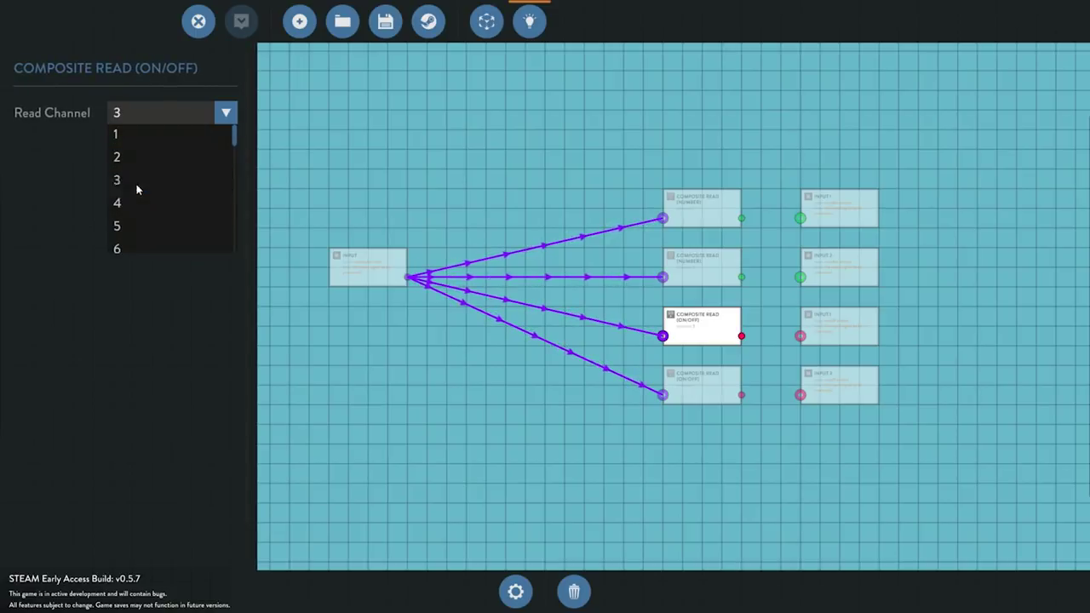
pyautogui.click(736, 376)
pyautogui.click(148, 197)
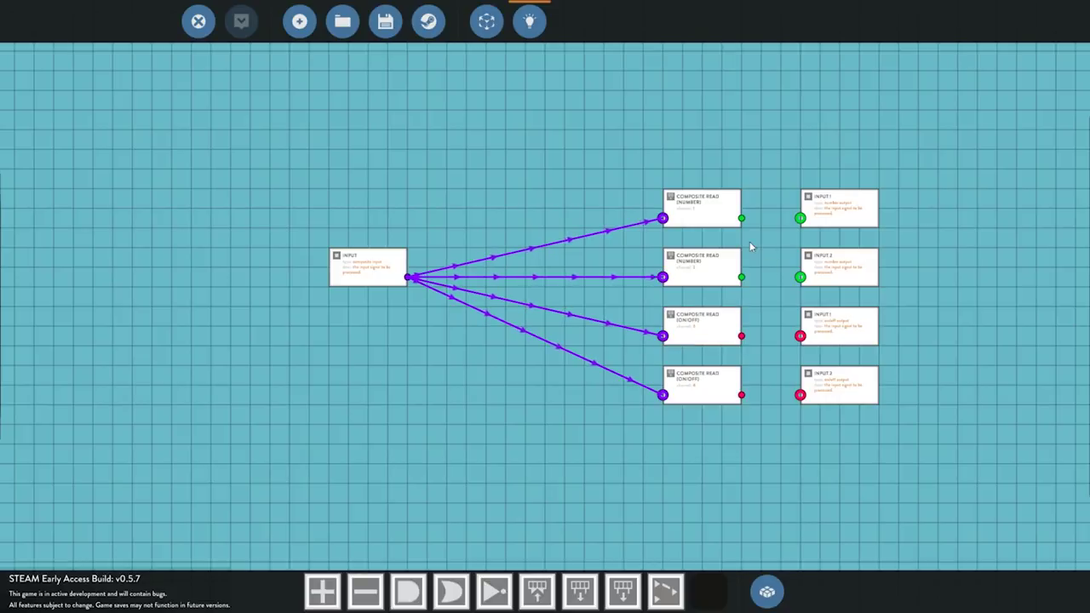
# Connect each Composite Read gate's read value to the number or on/off output node beside it
pyautogui.moveTo(741, 218); pyautogui.dragTo(800, 218)
pyautogui.moveTo(741, 277); pyautogui.dragTo(799, 278)
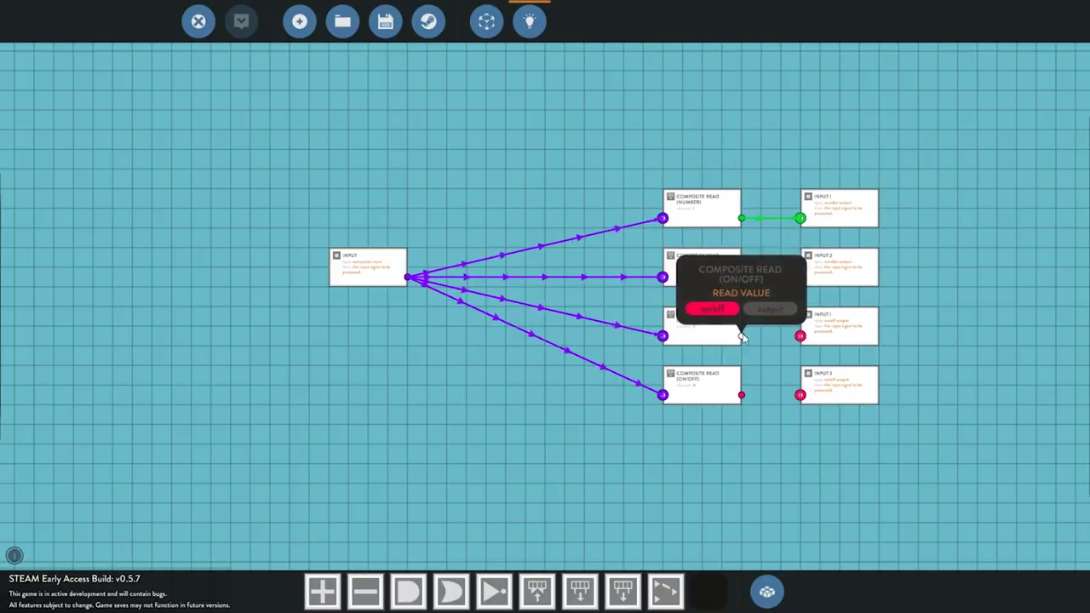
pyautogui.moveTo(741, 336); pyautogui.dragTo(800, 336)
pyautogui.moveTo(741, 394); pyautogui.dragTo(800, 394)
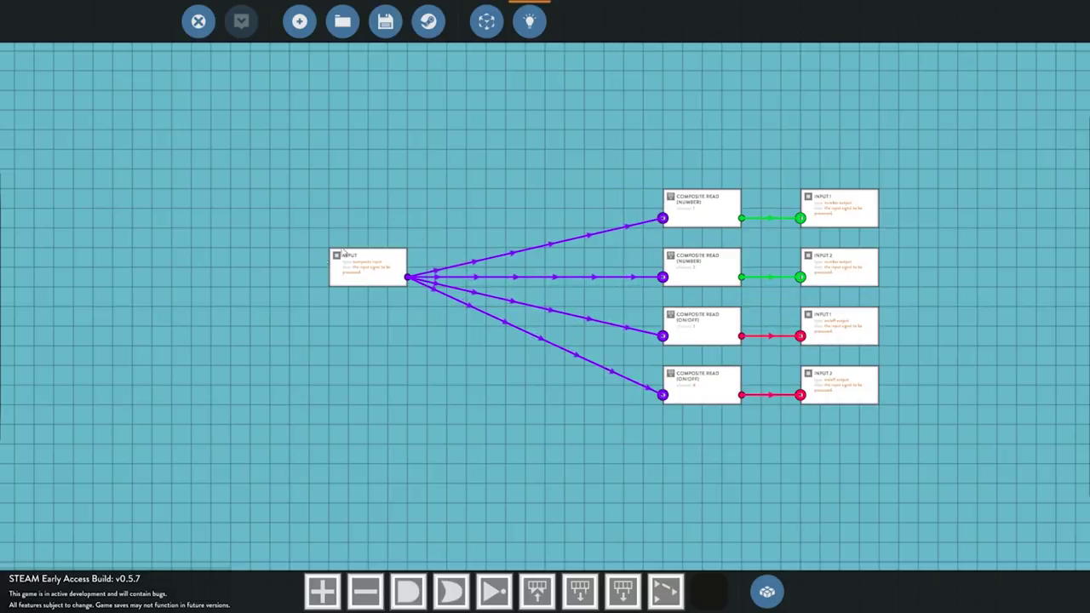
# Save the receiver microcontroller as a new entry and return to the vehicle editor
pyautogui.click(385, 22)
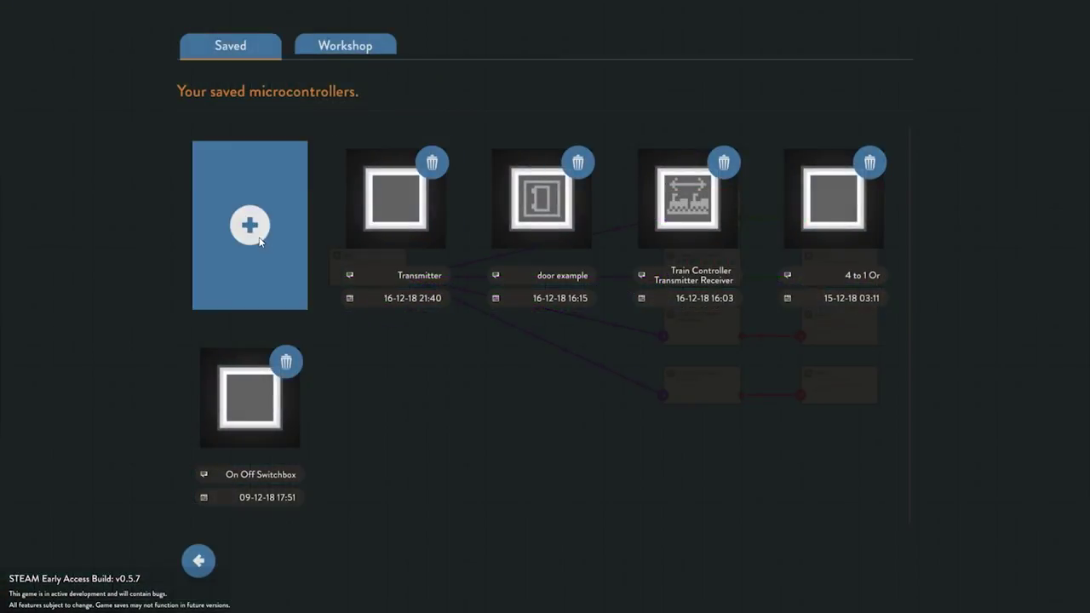
pyautogui.click(257, 239)
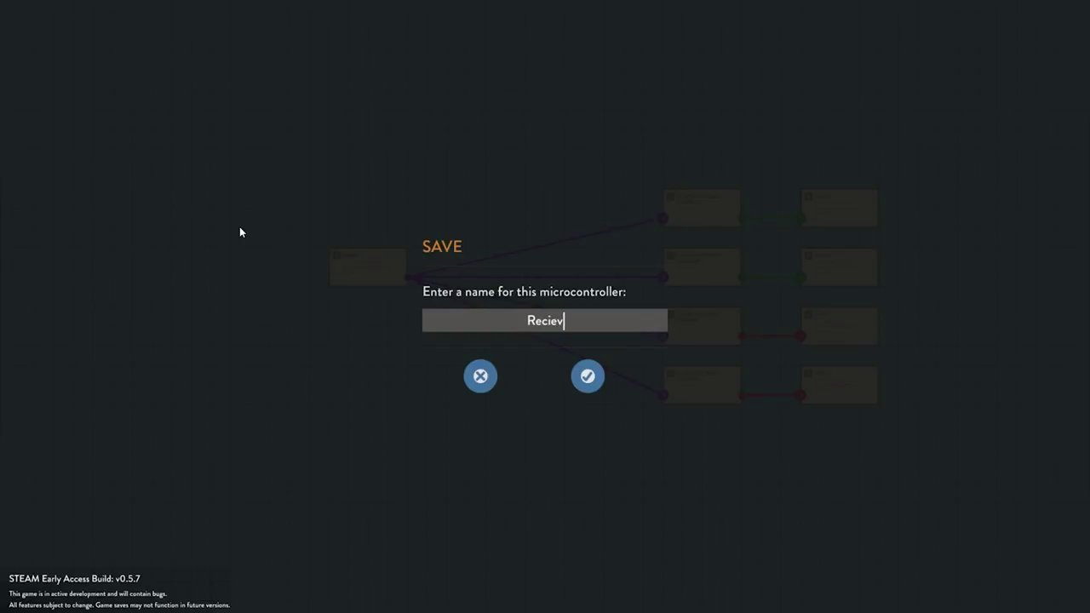
pyautogui.click(587, 377)
pyautogui.click(200, 21)
# Place the receiver microcontroller in the middle of the wagon deck and link its composite input to the front connector's composite output
pyautogui.click(771, 595)
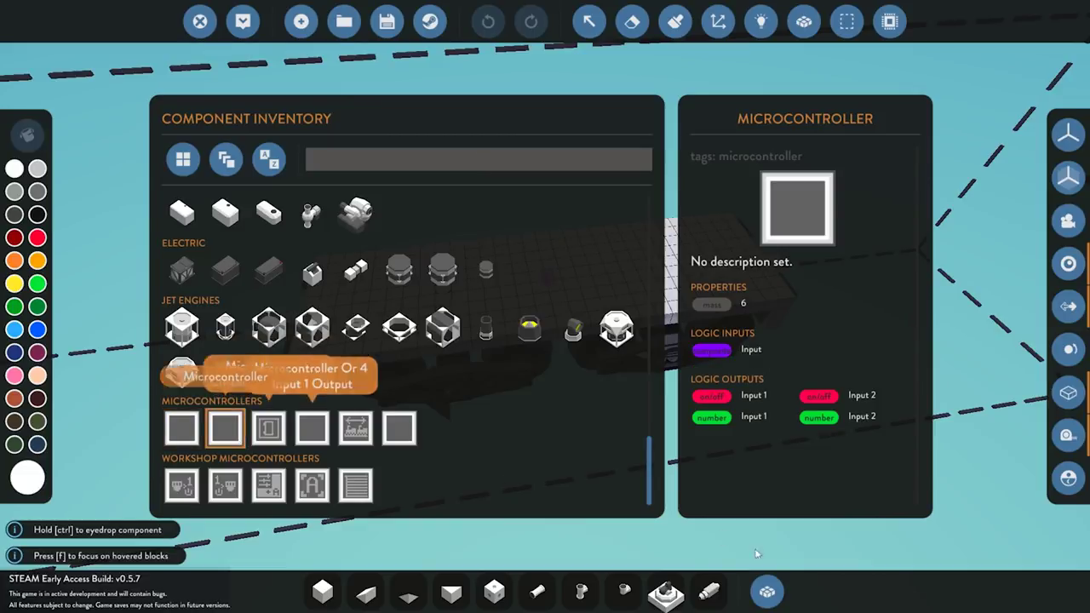
pyautogui.click(767, 591)
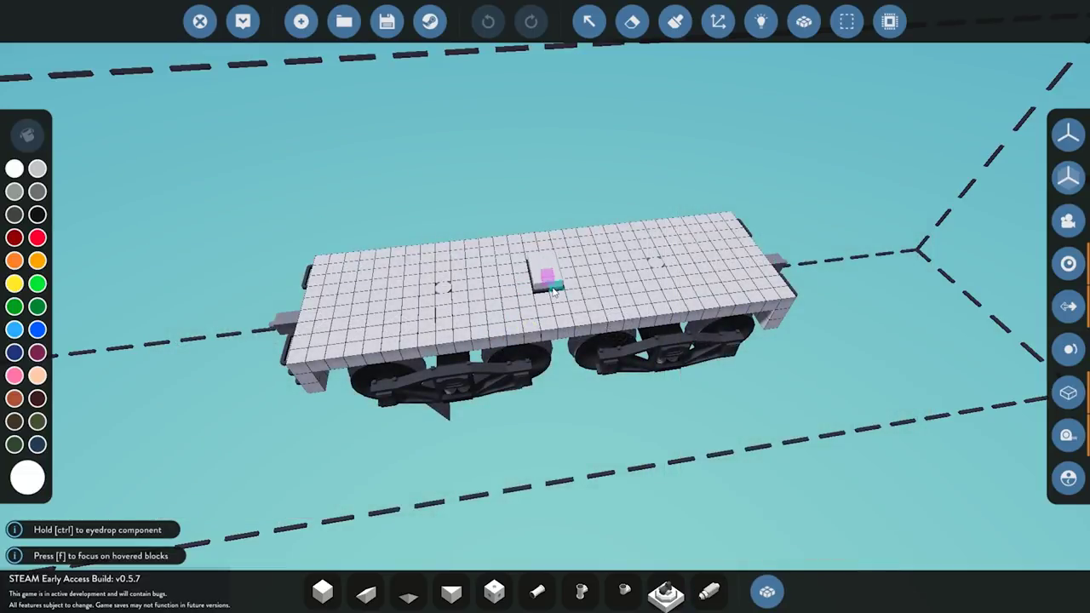
pyautogui.click(761, 21)
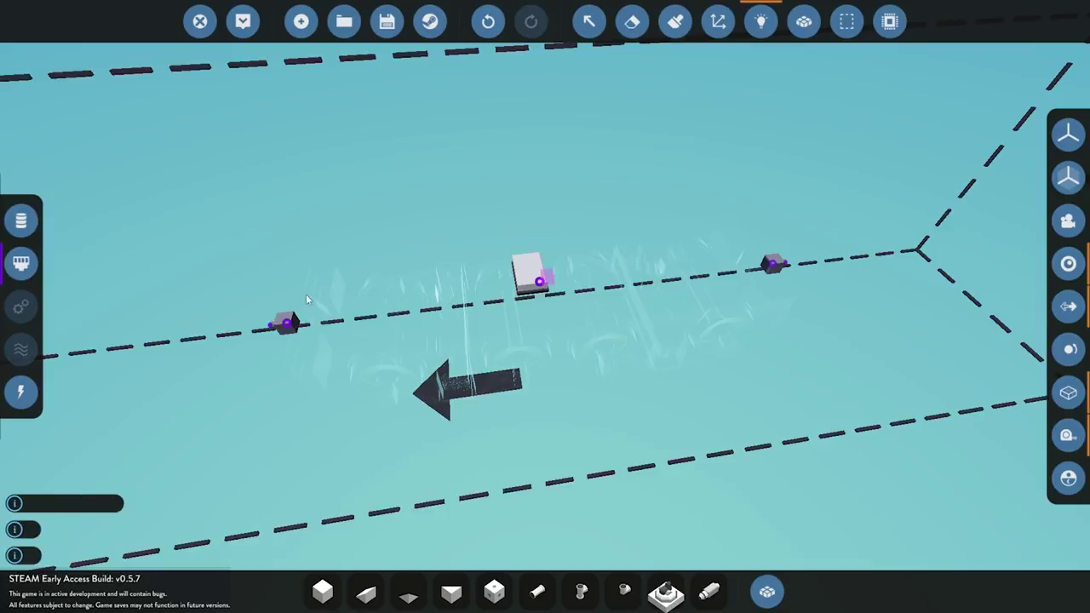
pyautogui.moveTo(284, 322); pyautogui.dragTo(540, 321)
# Place two Digital Displays side by side on the deck in front of the microcontroller
pyautogui.press('Tab')
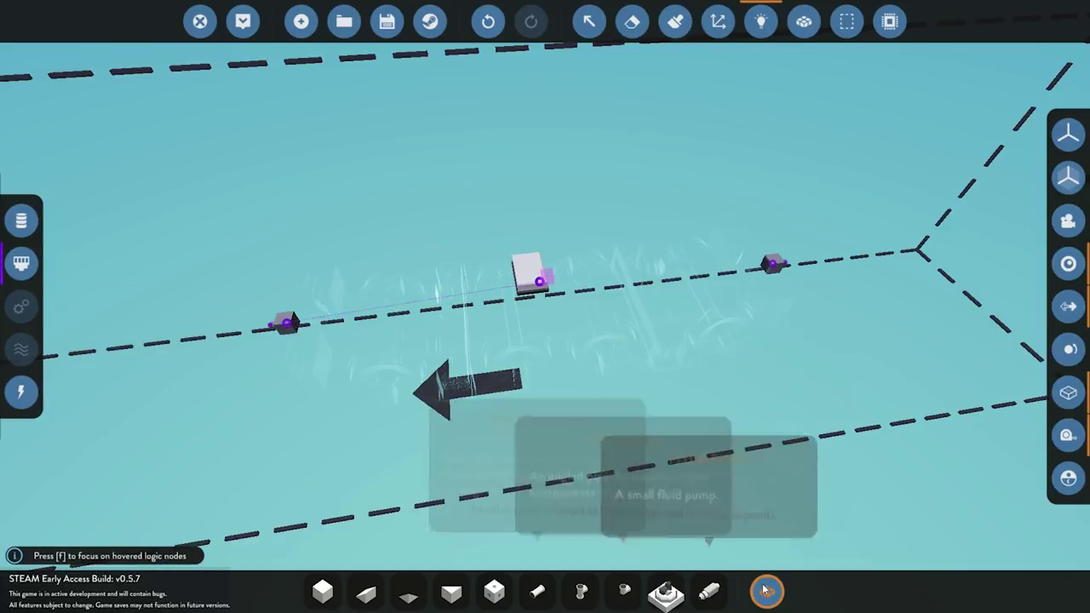
pyautogui.scroll(5, 409, 396)
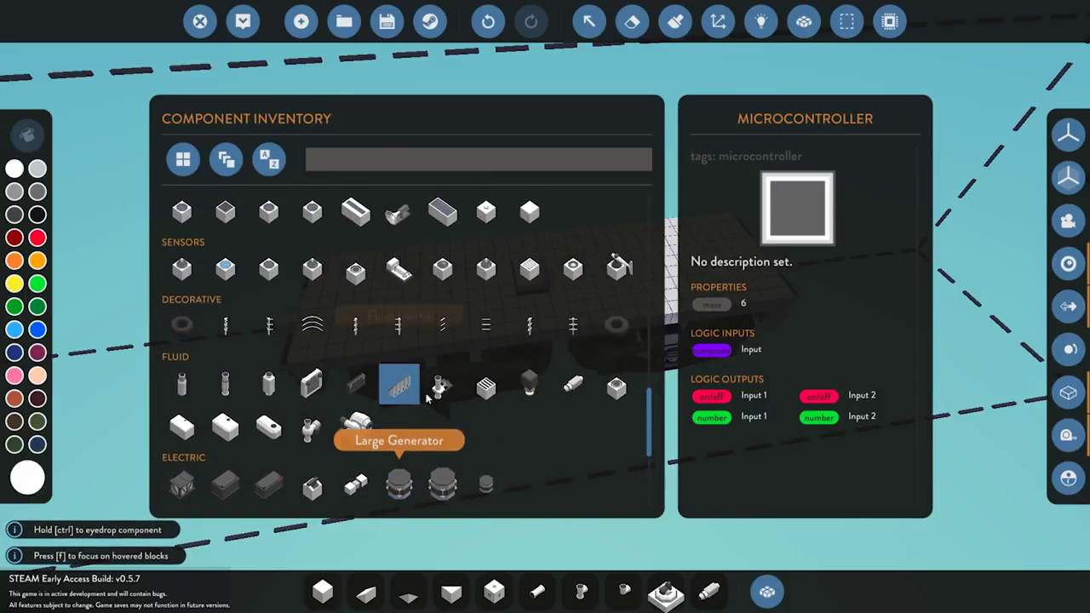
pyautogui.scroll(2, 493, 400)
pyautogui.click(355, 364)
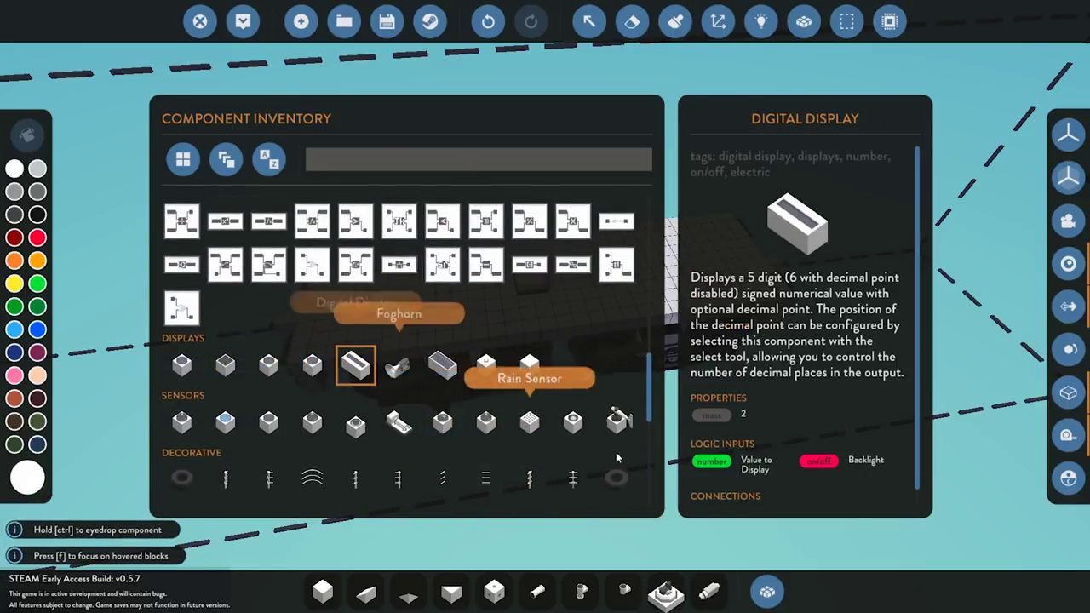
pyautogui.click(767, 590)
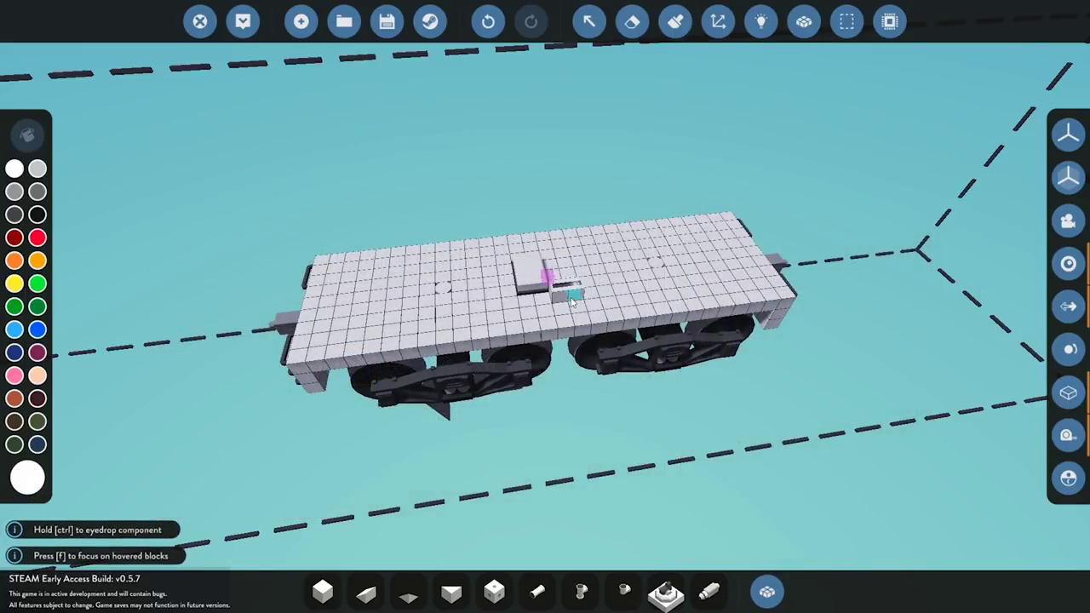
pyautogui.scroll(3, 573, 300)
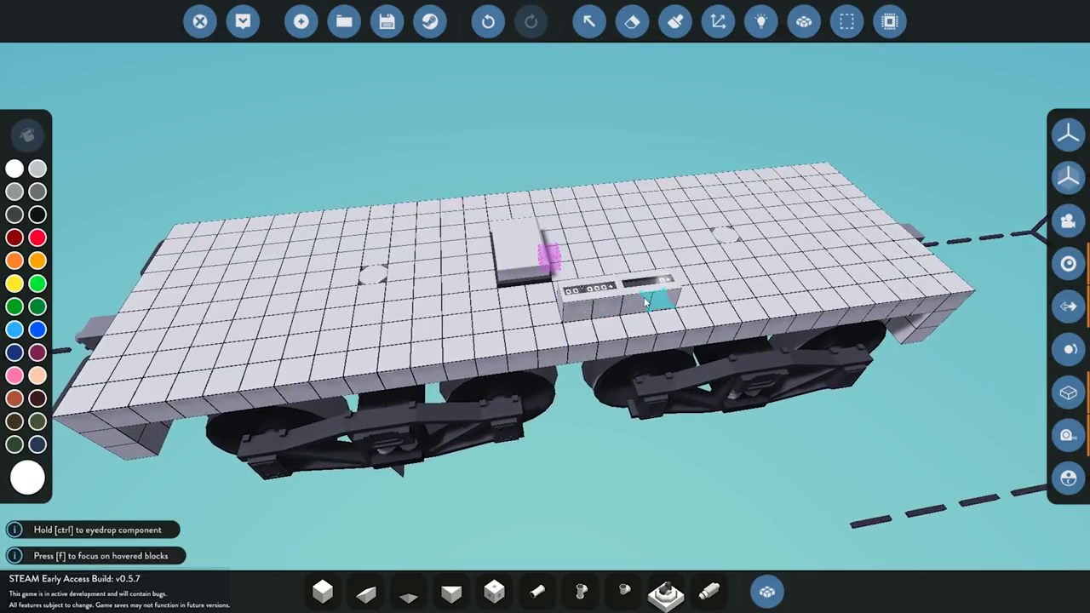
# Place two lights on the deck in line with the two digital displays
pyautogui.click(766, 590)
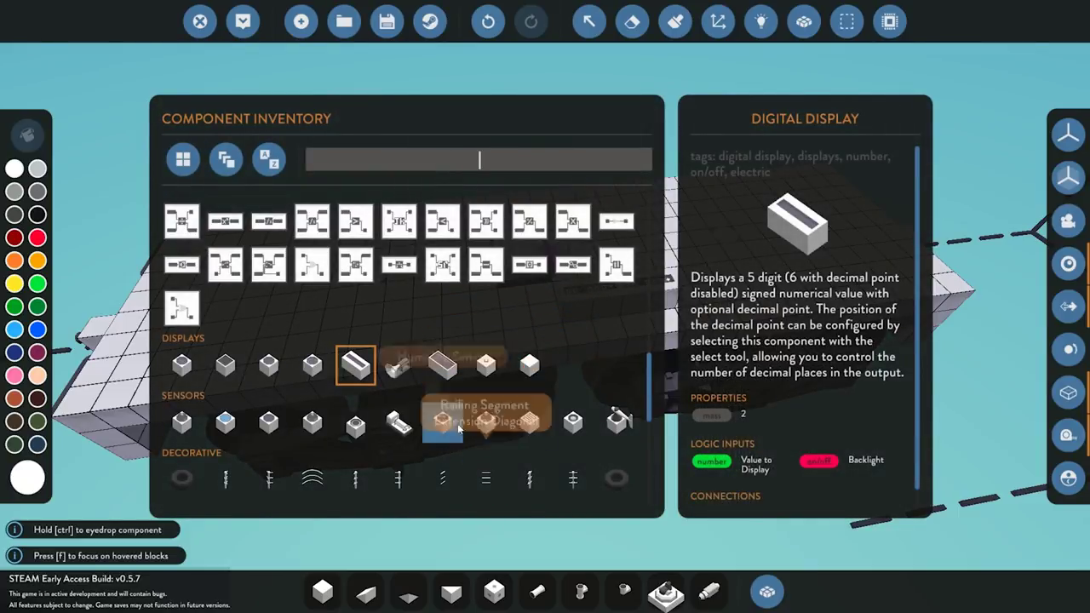
pyautogui.scroll(5, 497, 362)
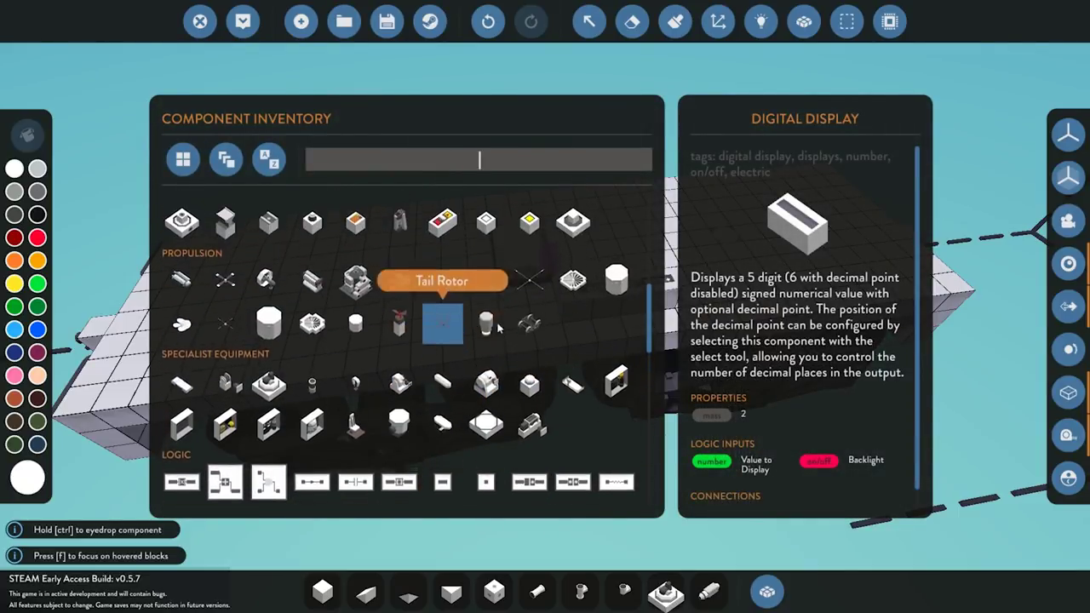
pyautogui.doubleClick(529, 384)
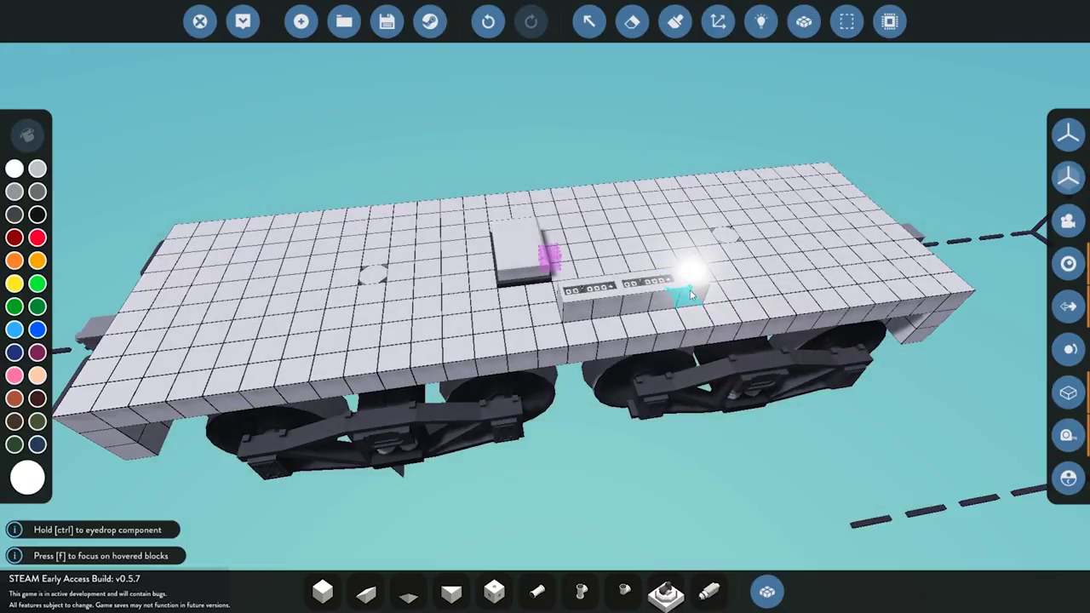
# Wire electric power from the front connector to both motors, both displays, both lights and the rear connector
pyautogui.click(760, 21)
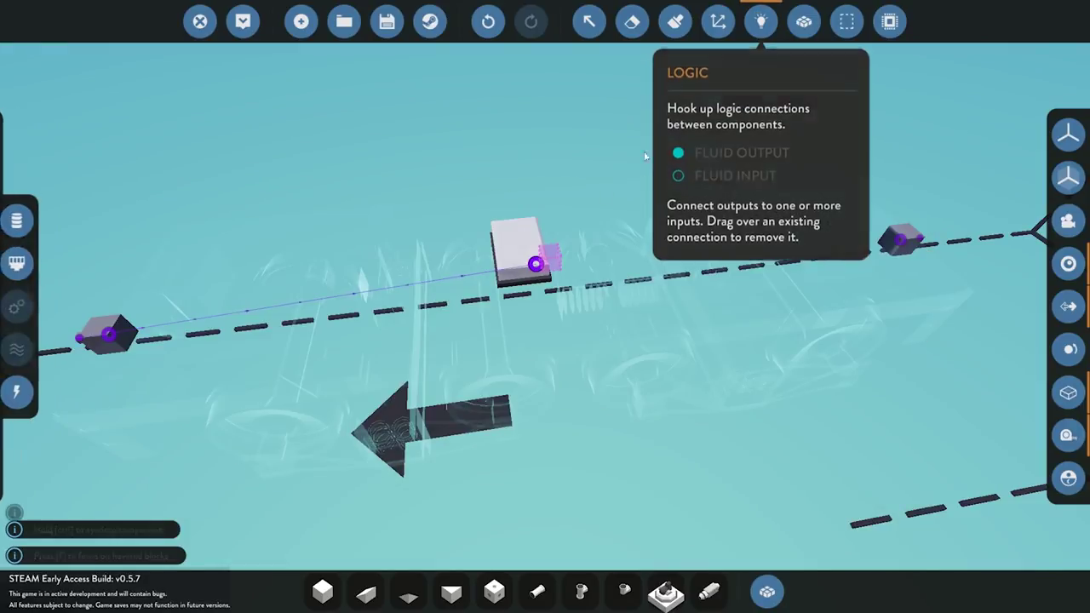
pyautogui.click(16, 392)
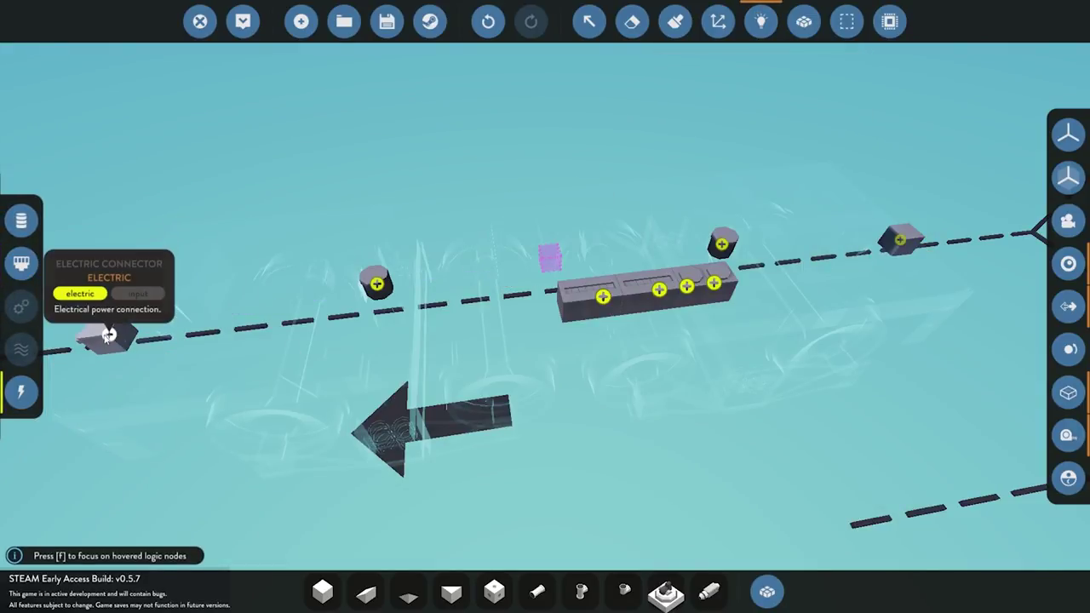
pyautogui.moveTo(110, 335); pyautogui.dragTo(99, 356)
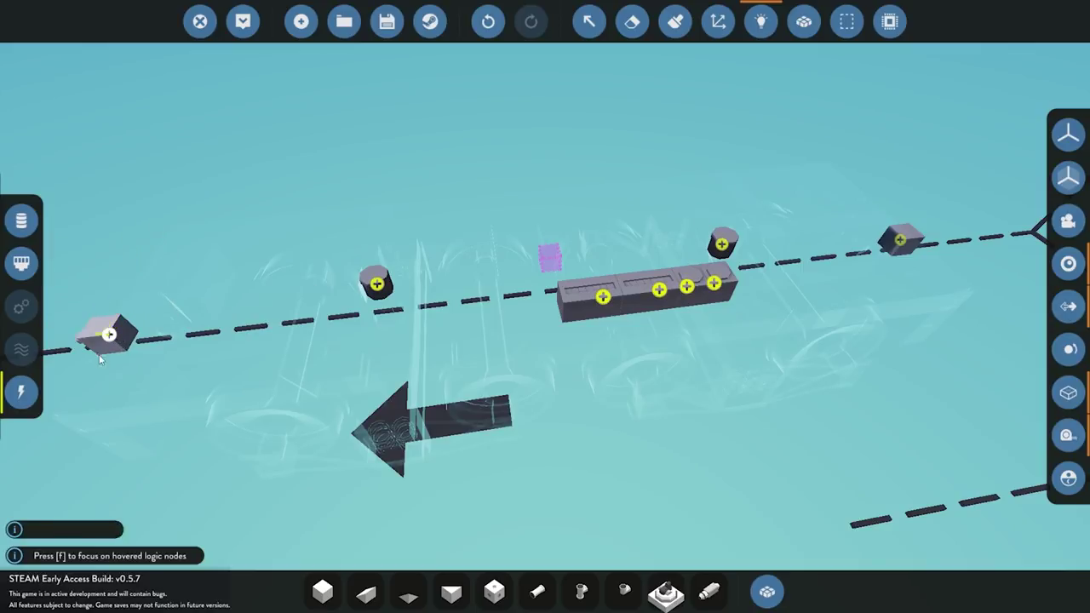
pyautogui.click(376, 284)
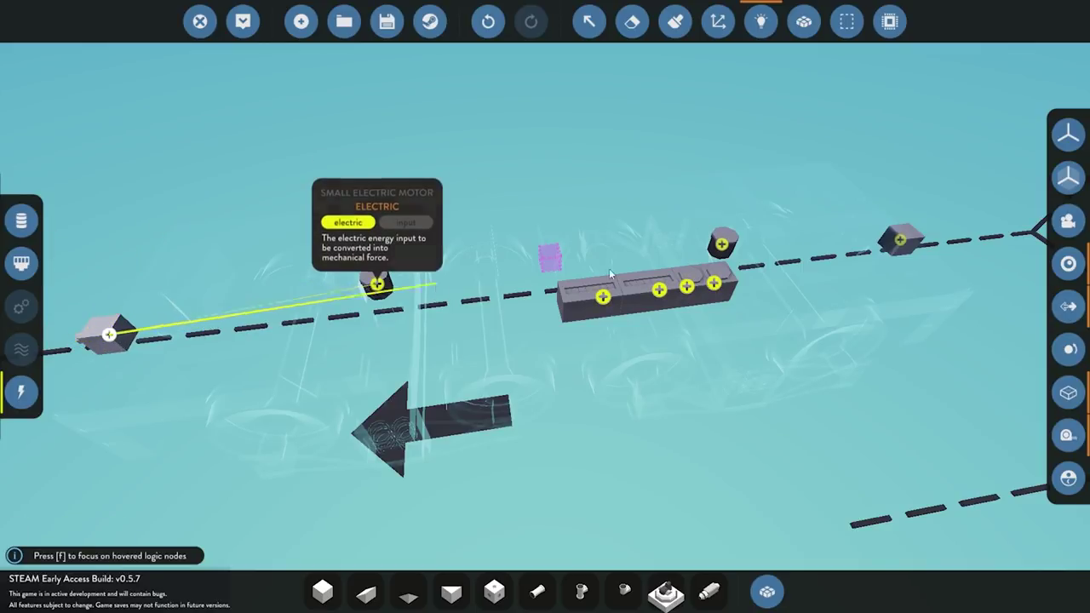
pyautogui.click(603, 297)
pyautogui.moveTo(660, 291); pyautogui.dragTo(901, 240)
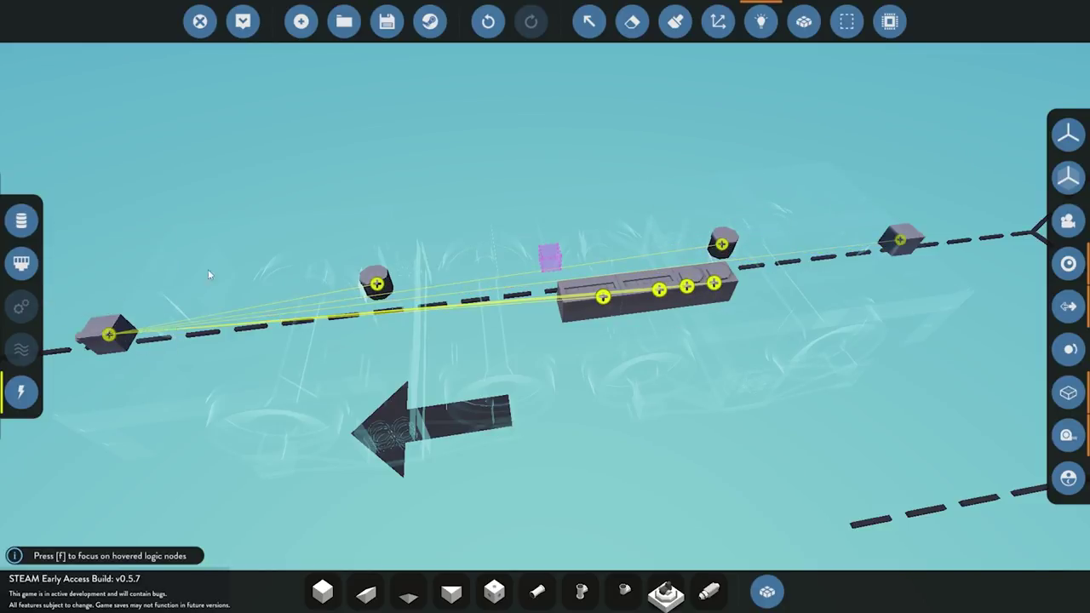
# Connect the microcontroller's two number outputs to the digital displays and its two on/off outputs to the lights
pyautogui.click(21, 262)
pyautogui.click(21, 222)
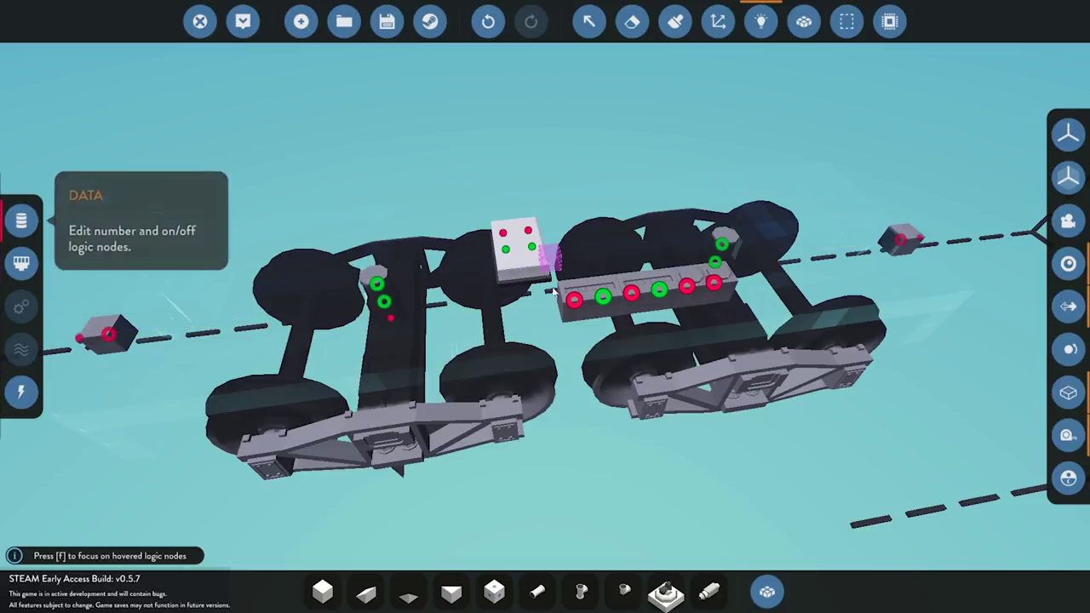
pyautogui.moveTo(534, 247); pyautogui.dragTo(659, 290)
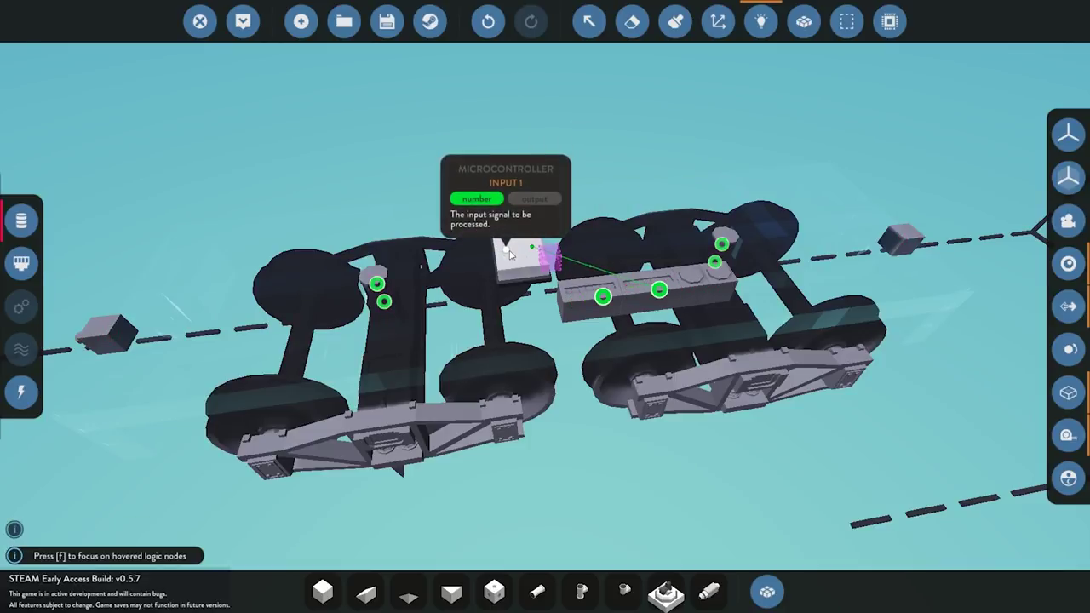
pyautogui.moveTo(530, 231); pyautogui.dragTo(714, 283)
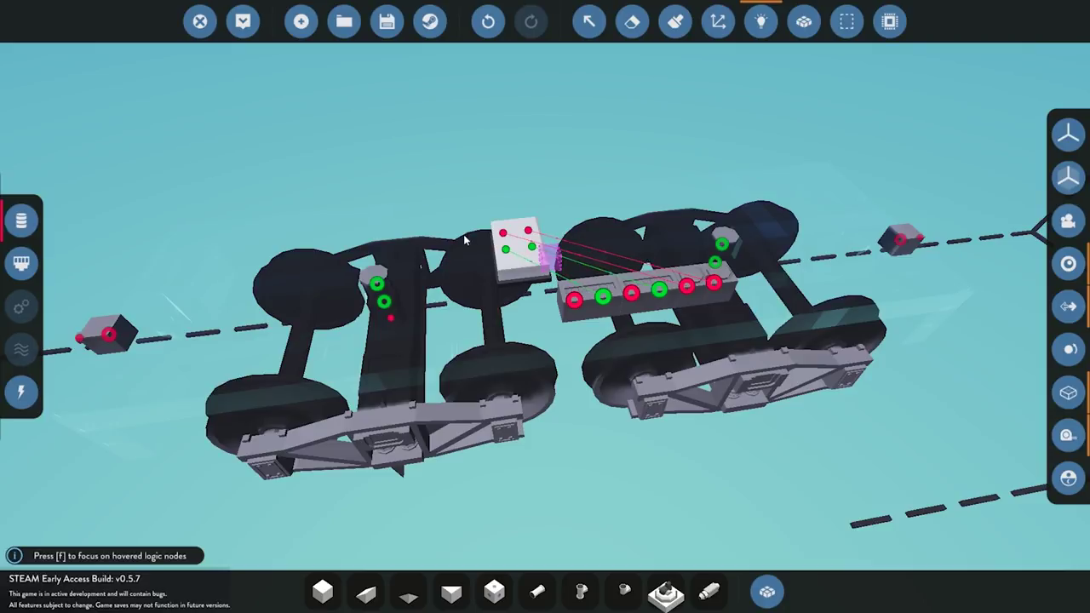
# Save the wagon over the existing TEST TRAIN SLAVE vehicle and spawn it on the track
pyautogui.click(351, 26)
pyautogui.click(540, 204)
pyautogui.click(587, 445)
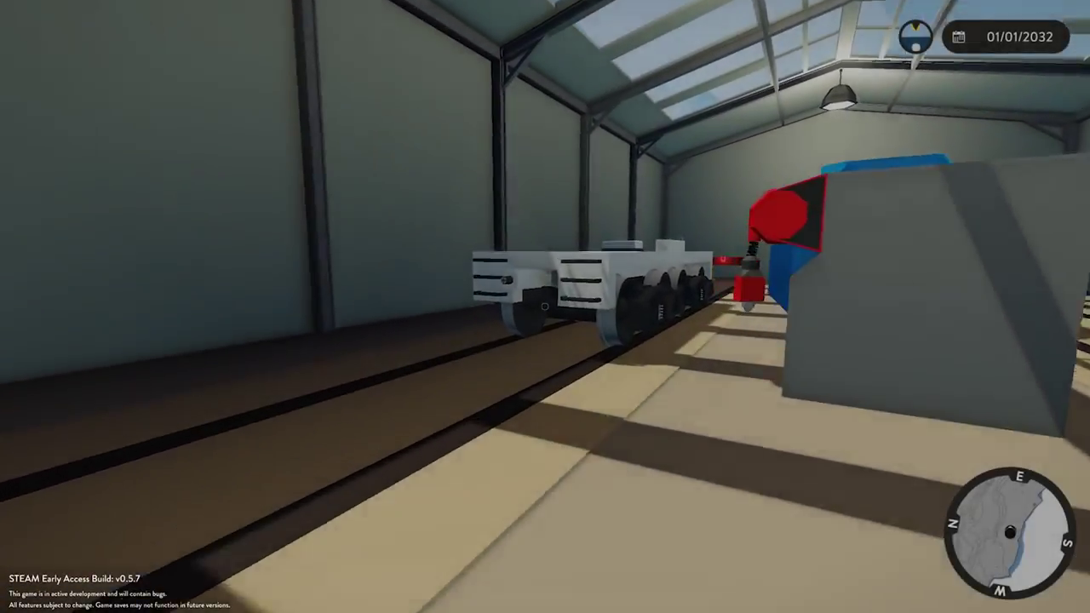
pyautogui.press('w')
pyautogui.press('space')
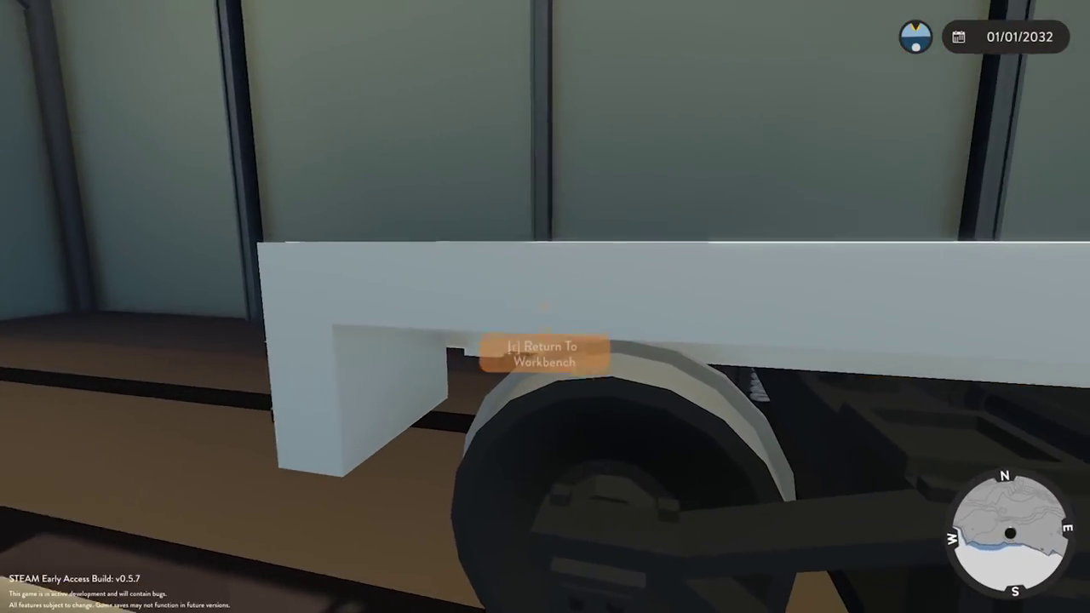
# Return to the workbench, load the saved TEST TRAIN vehicle and spawn it
pyautogui.press('r')
pyautogui.click(343, 20)
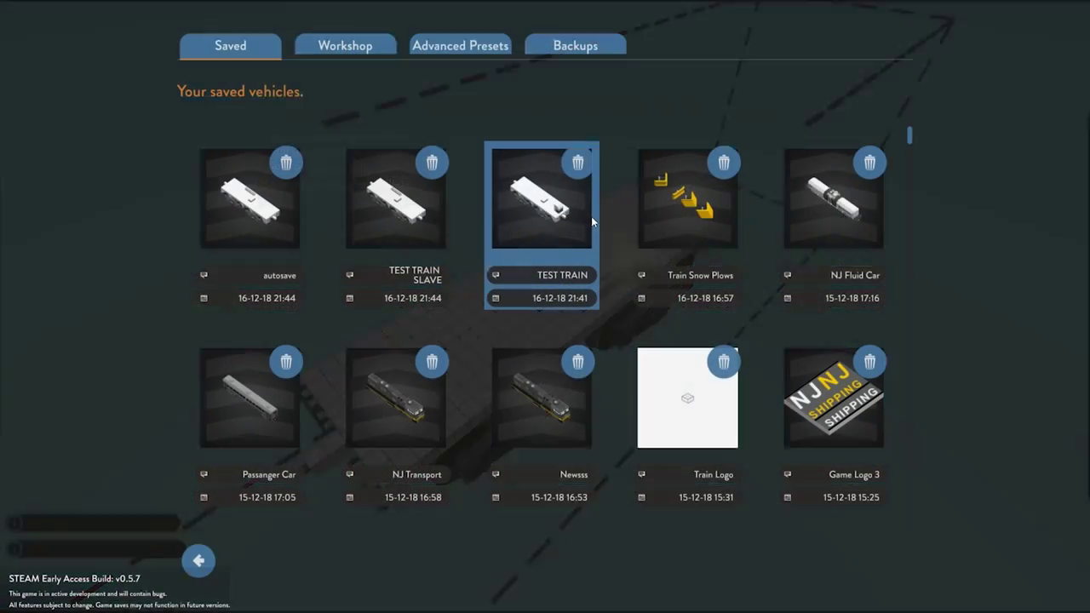
pyautogui.click(556, 221)
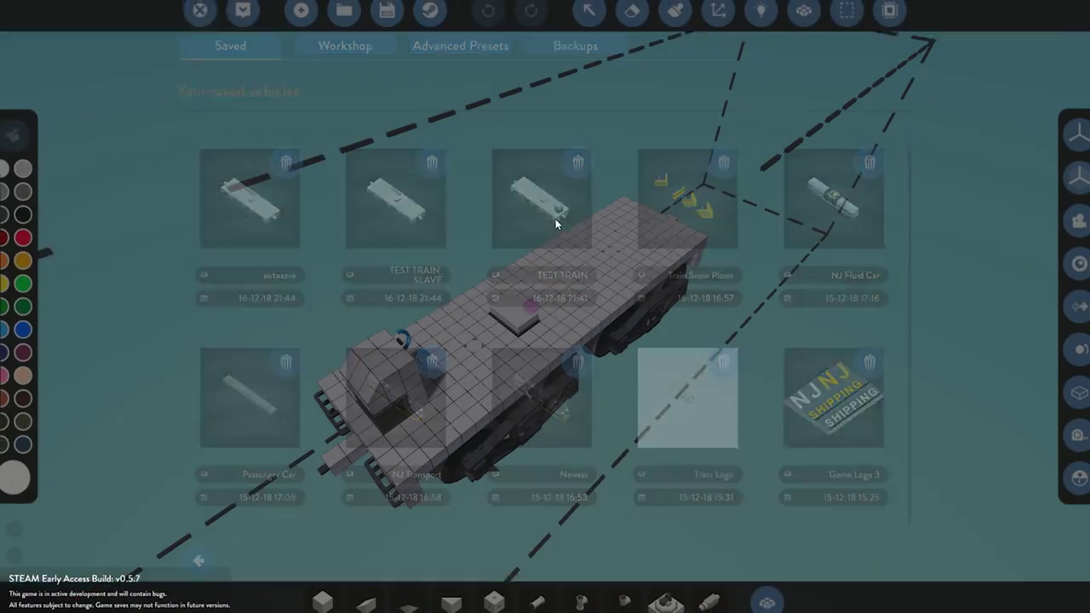
pyautogui.click(233, 26)
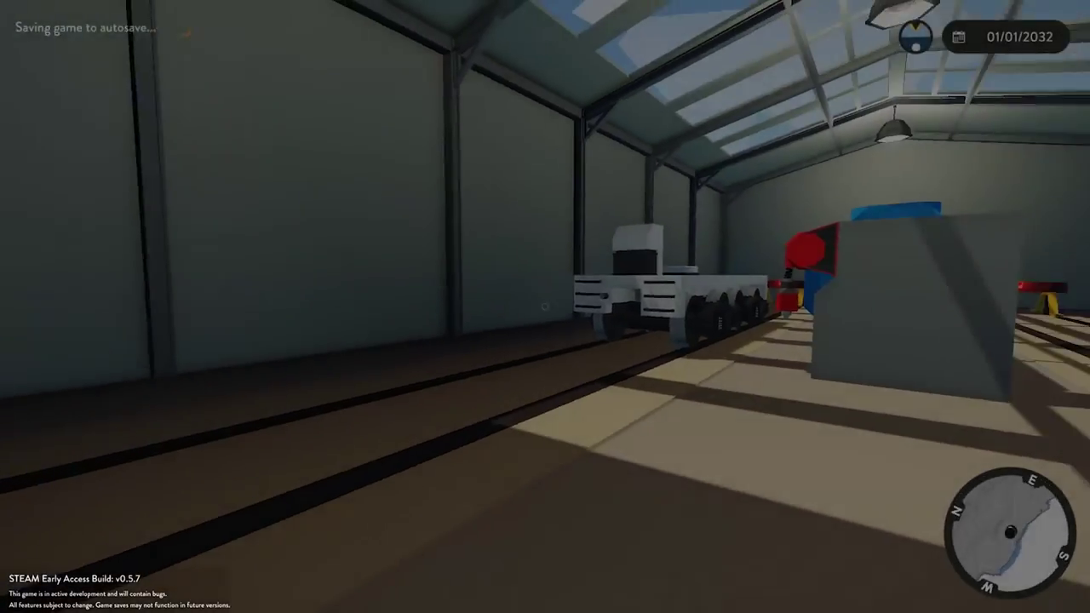
# Walk over to the spawned control wagon and climb onto its deck
pyautogui.press('w')
pyautogui.press('space')
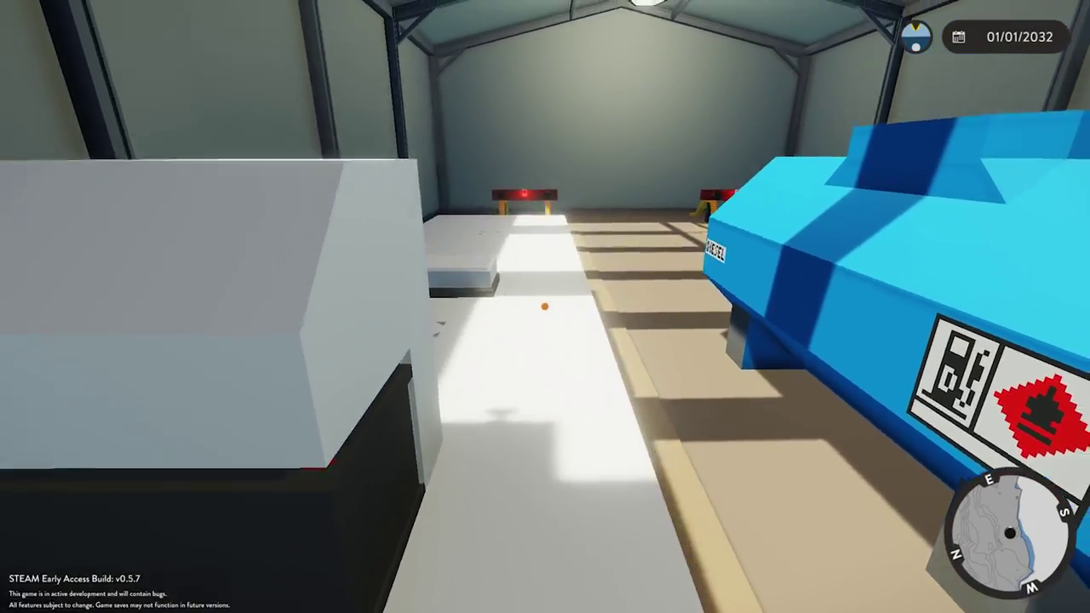
# Release the brakes, raise the engines lever, drive the control wagon out of the shed and brake it on the track outside
pyautogui.press('q')
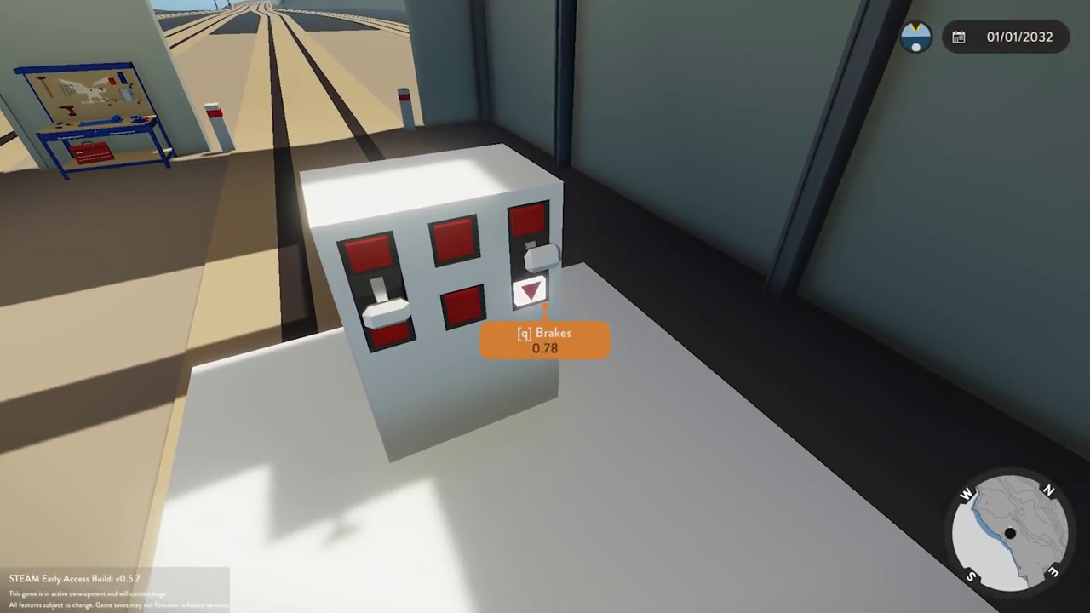
pyautogui.press('e')
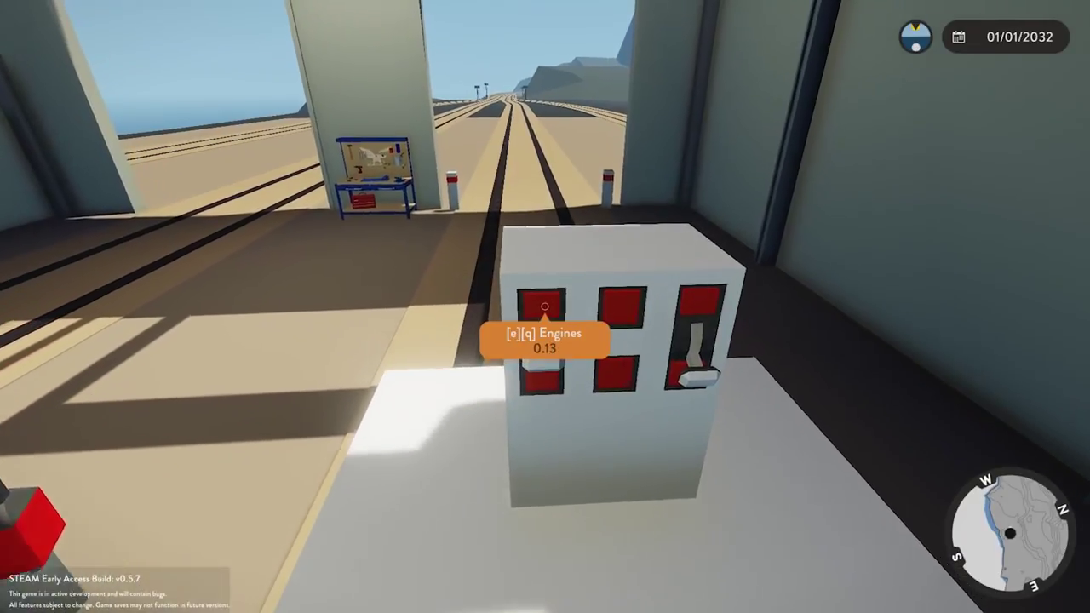
pyautogui.scroll(-3, 546, 306)
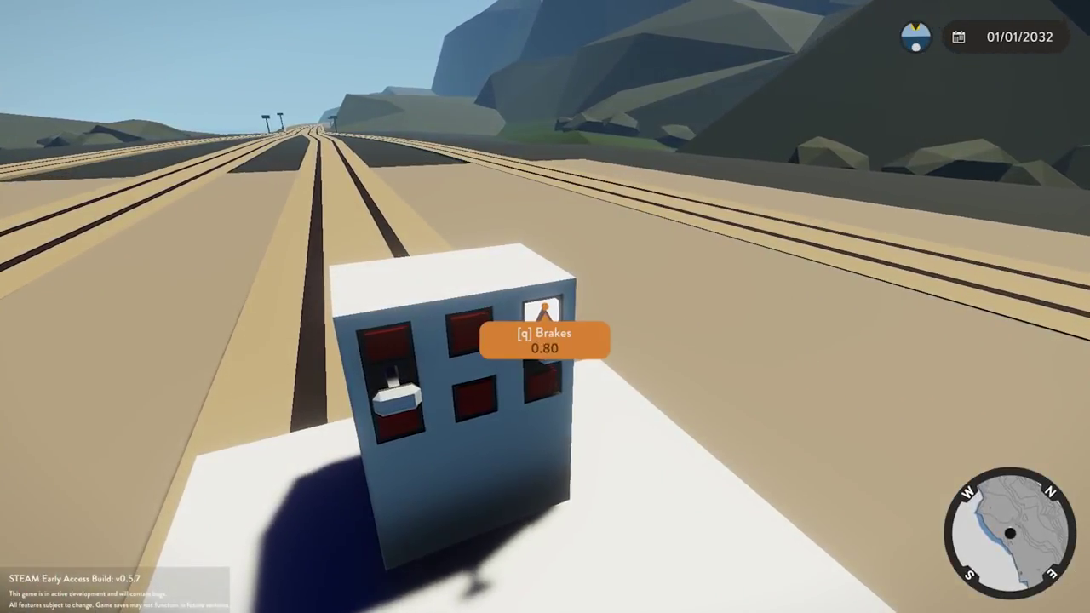
pyautogui.scroll(2, 546, 307)
pyautogui.scroll(-1, 546, 306)
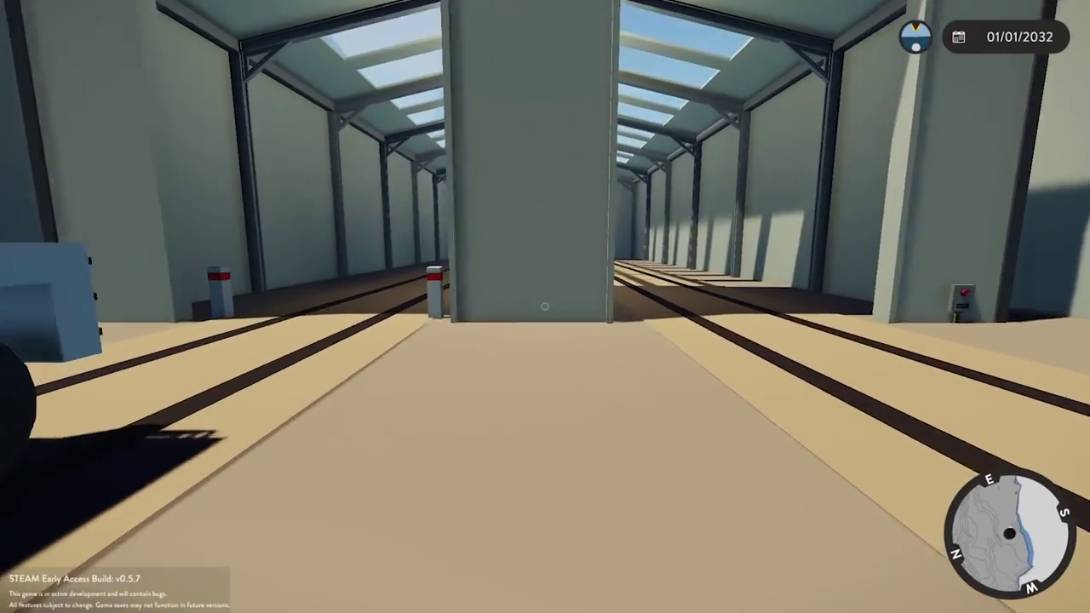
# Return to the workbench, load the saved slave wagon and spawn it on the track inside the shed
pyautogui.press('w')
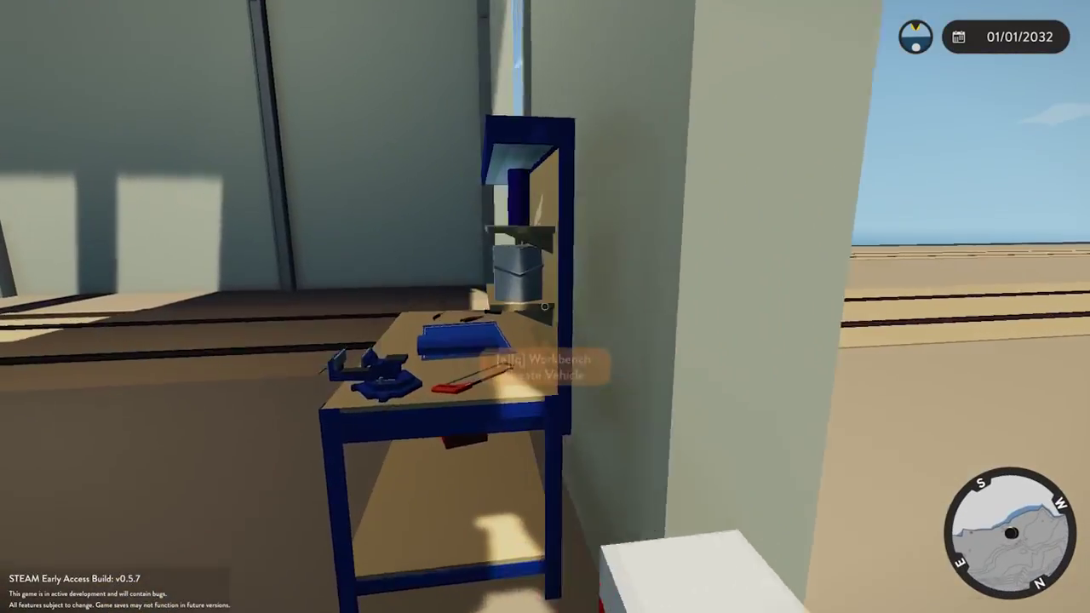
pyautogui.click(545, 306)
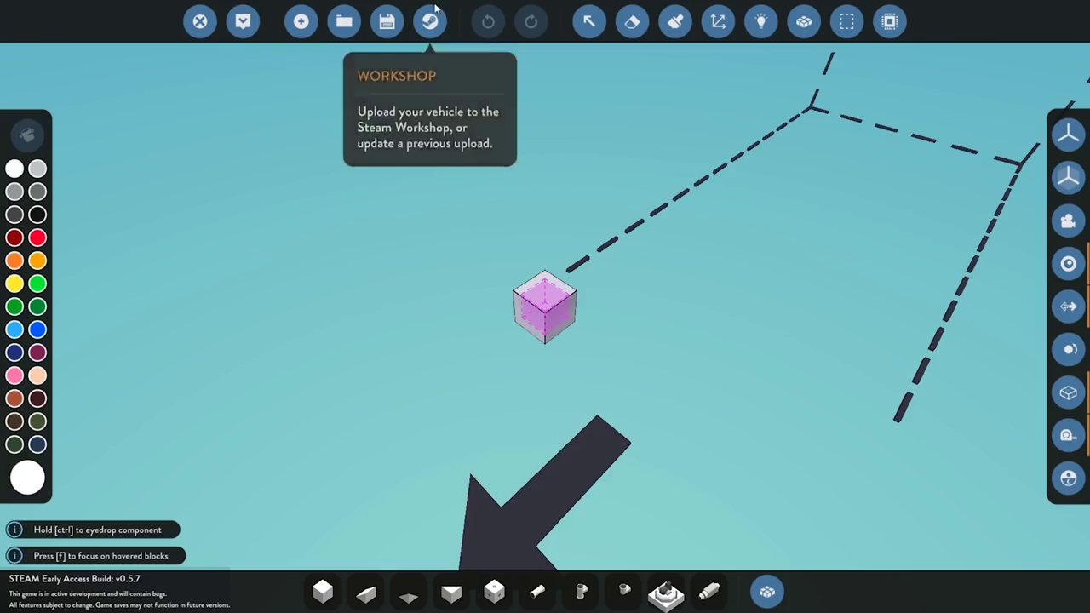
pyautogui.click(345, 22)
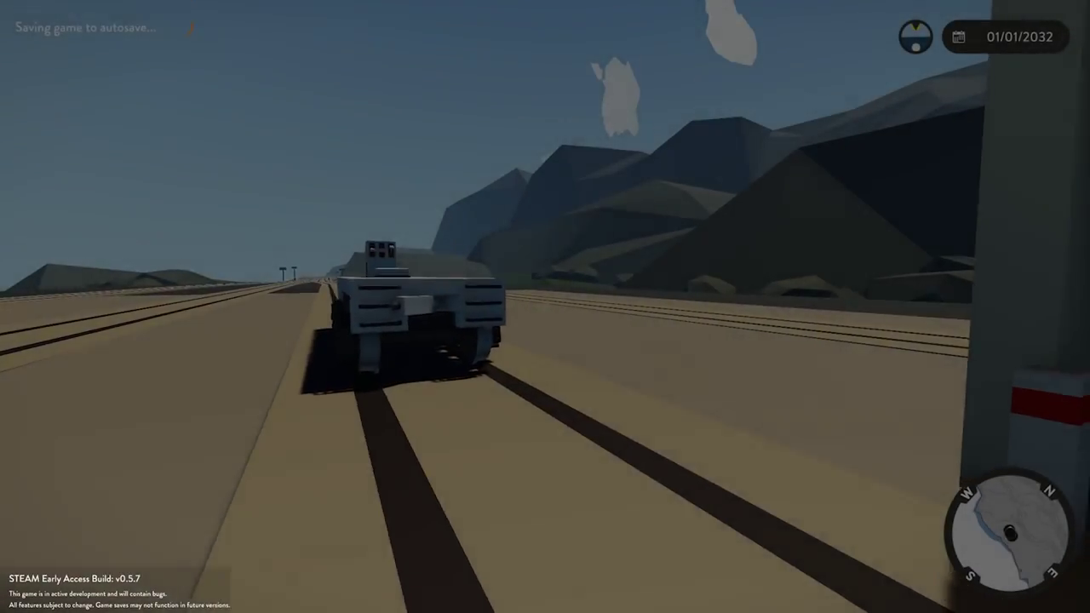
# Walk back to the control wagon outside and climb onto its deck at the control stand
pyautogui.press('w')
pyautogui.press('w')
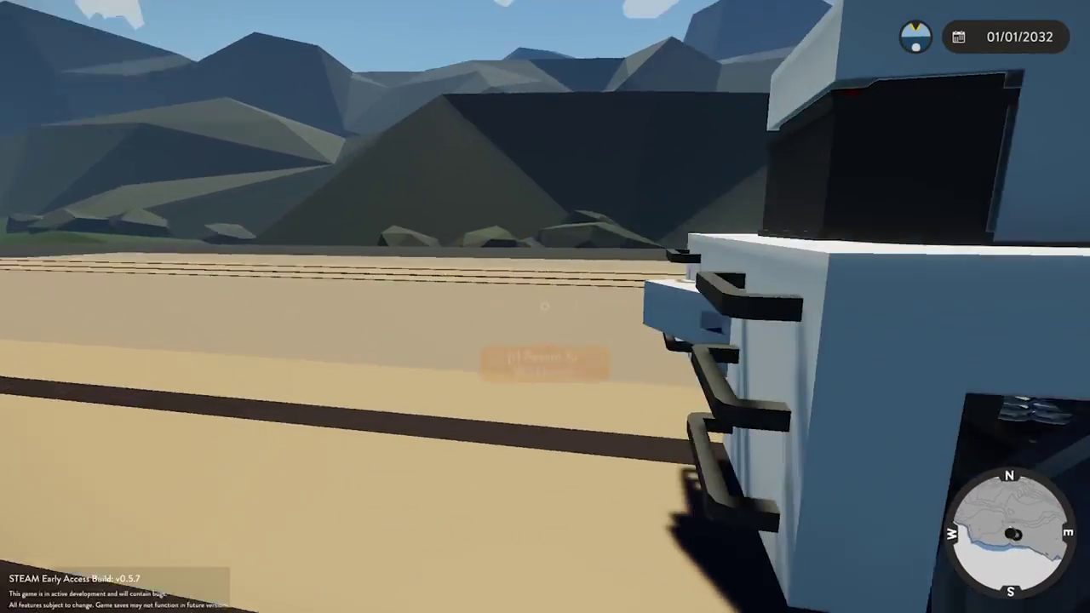
pyautogui.press('space')
pyautogui.press('w')
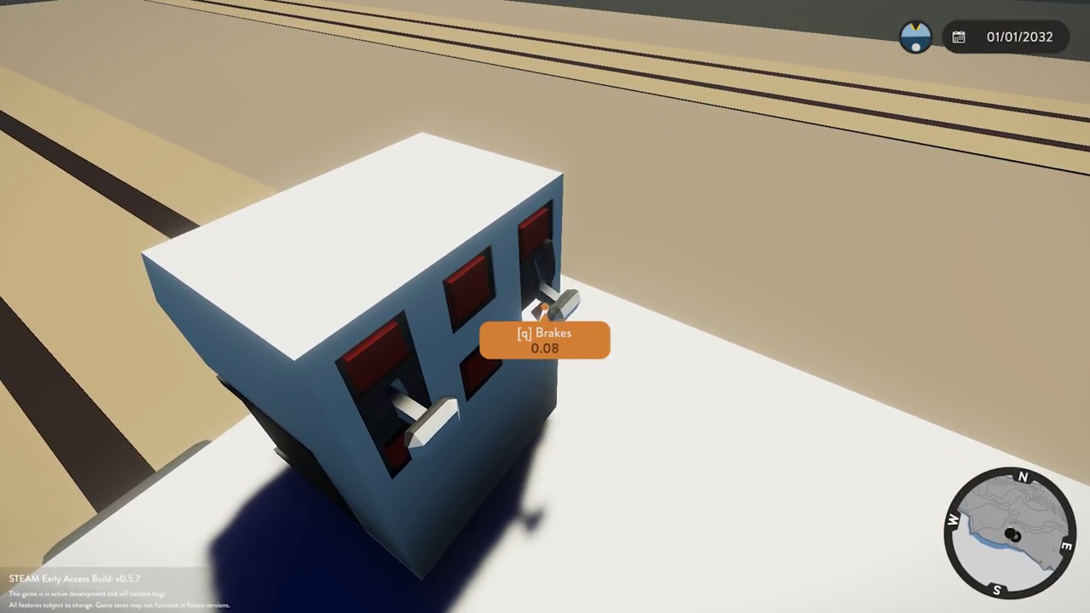
# Reverse the control wagon into shed 2, bringing its rear end up to the slave wagon for coupling
pyautogui.press('s')
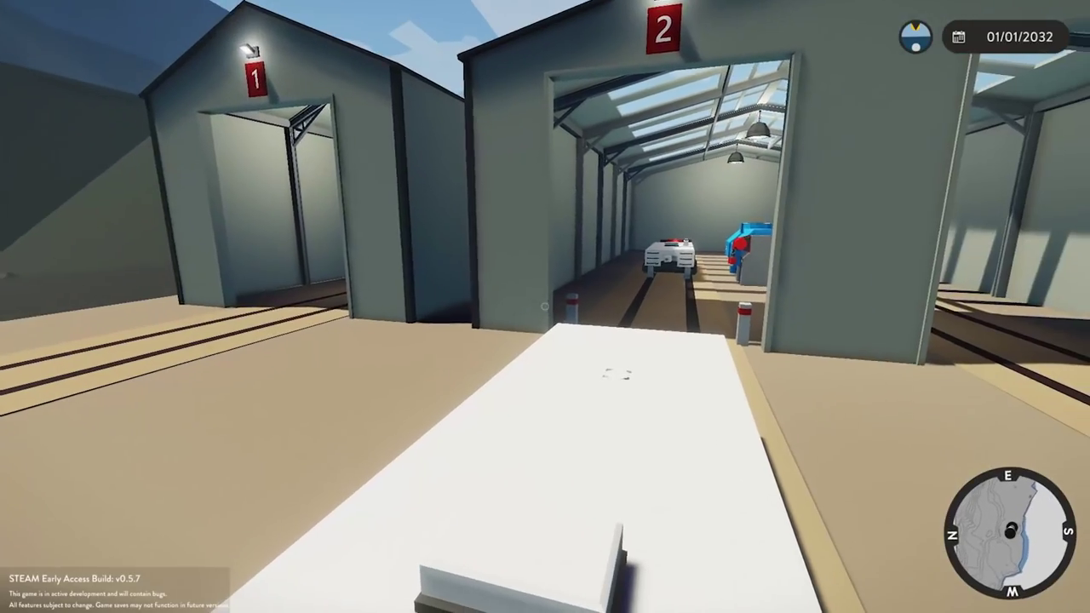
pyautogui.press('w')
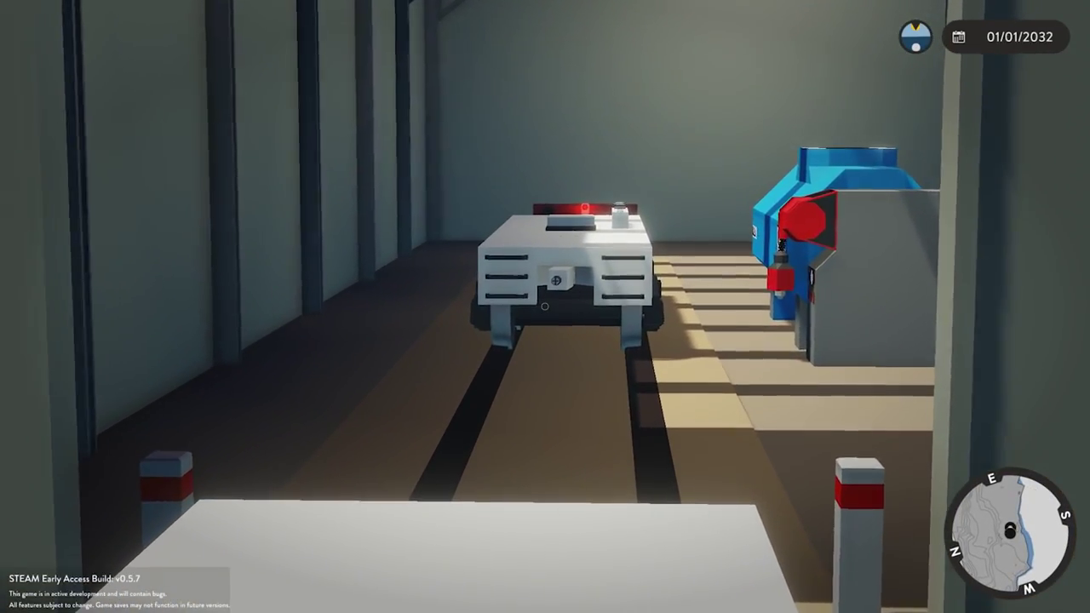
pyautogui.press('s')
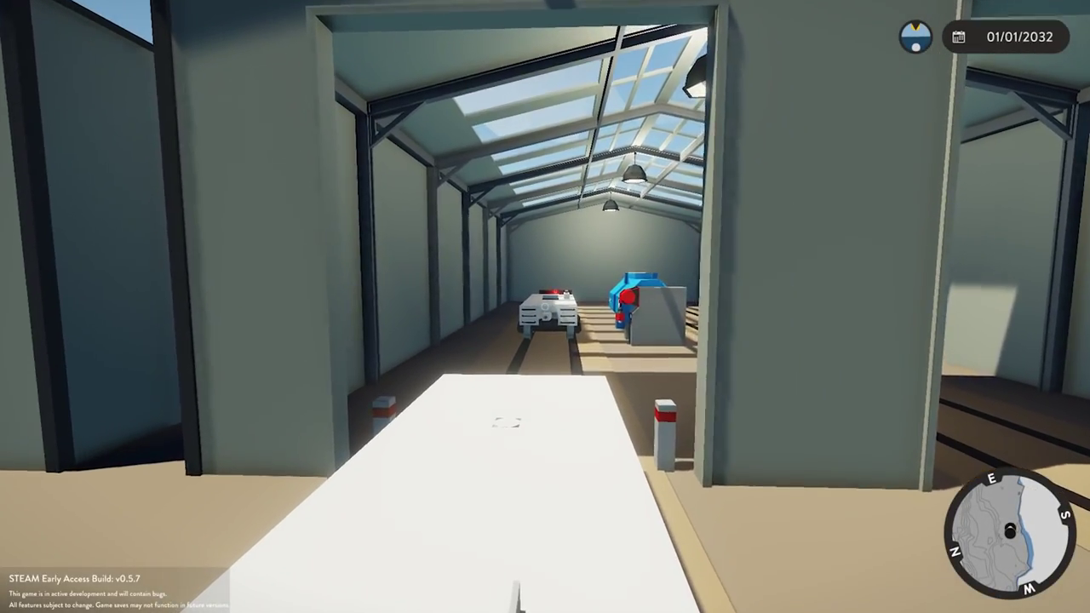
pyautogui.press('w')
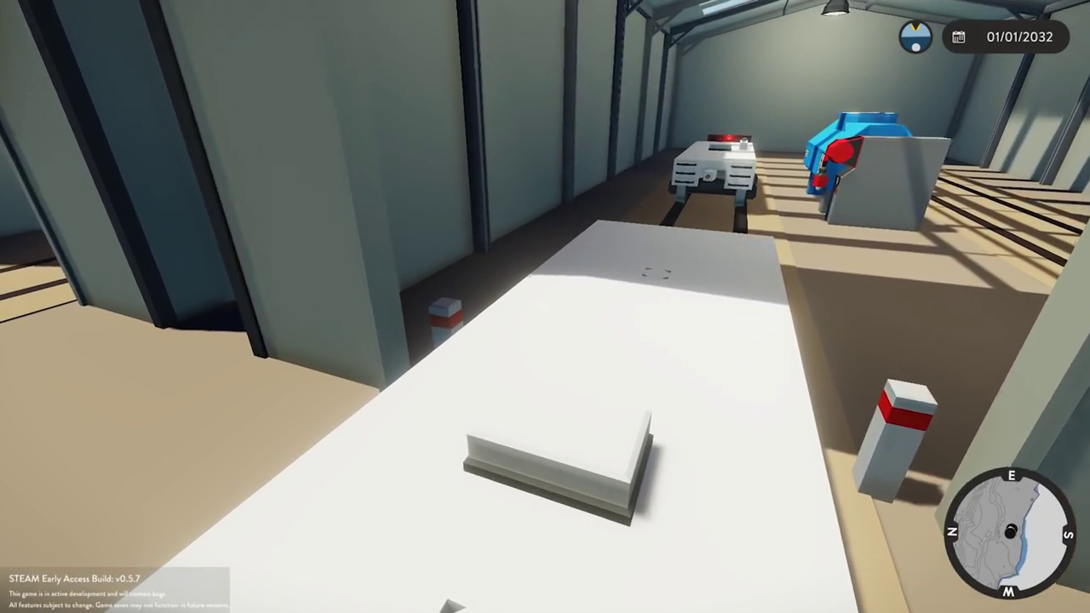
pyautogui.press('w')
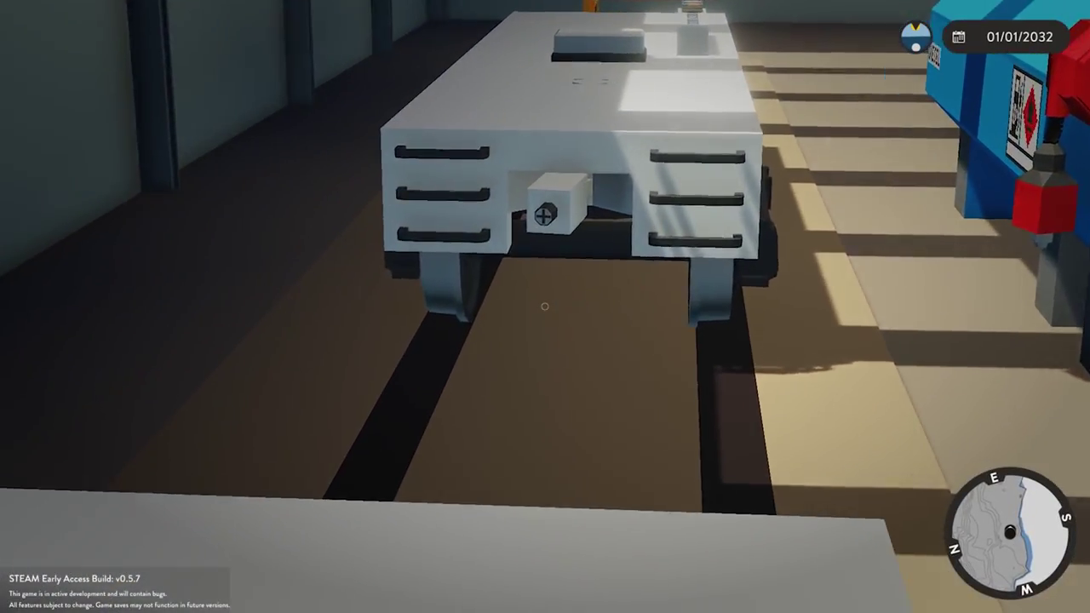
pyautogui.press('s')
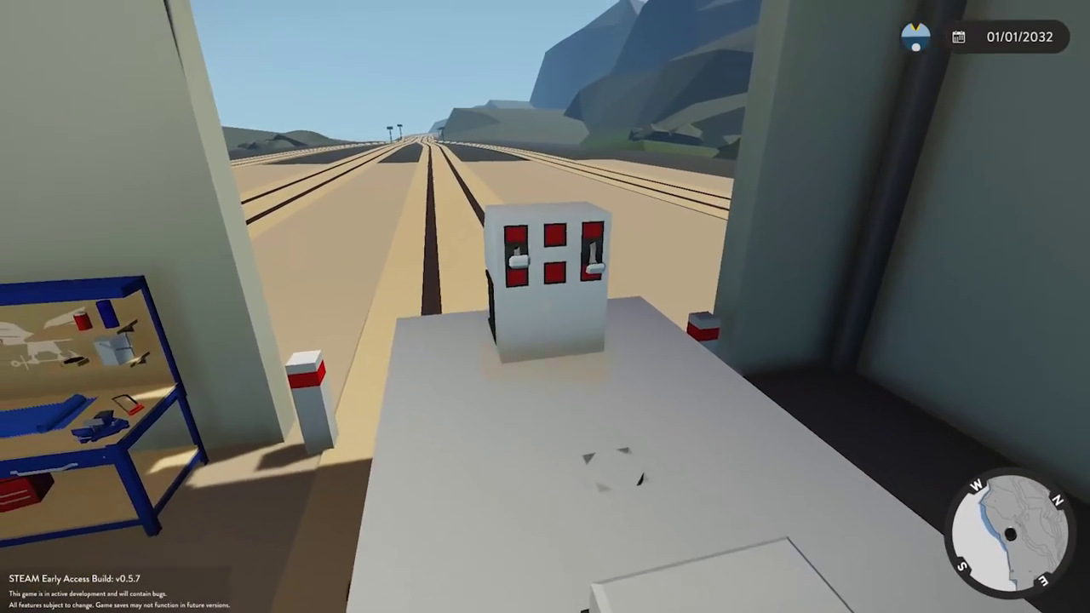
pyautogui.press('w')
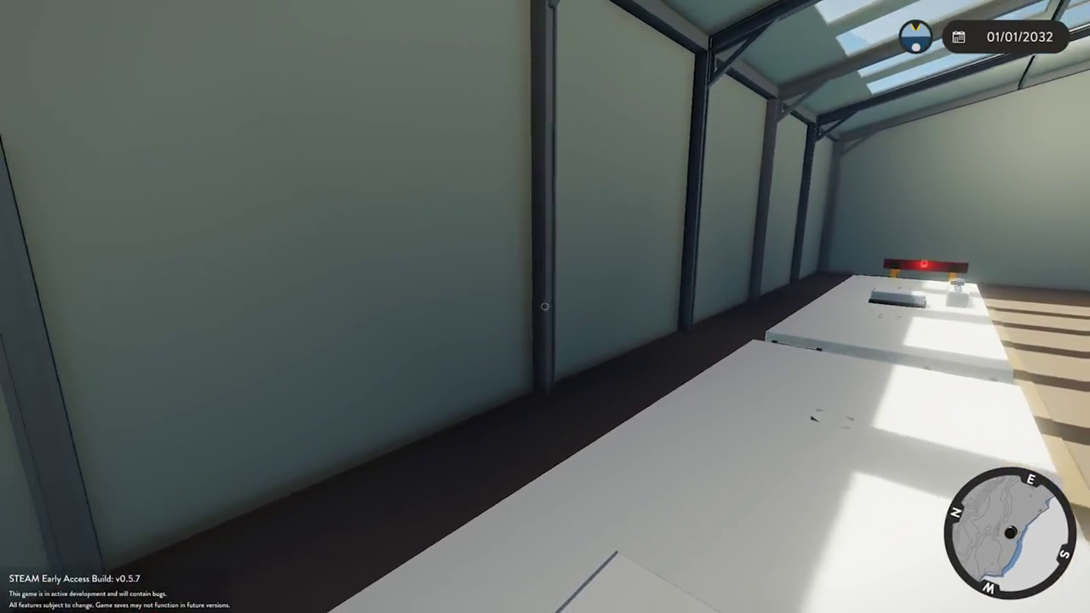
pyautogui.moveTo(545, 307)
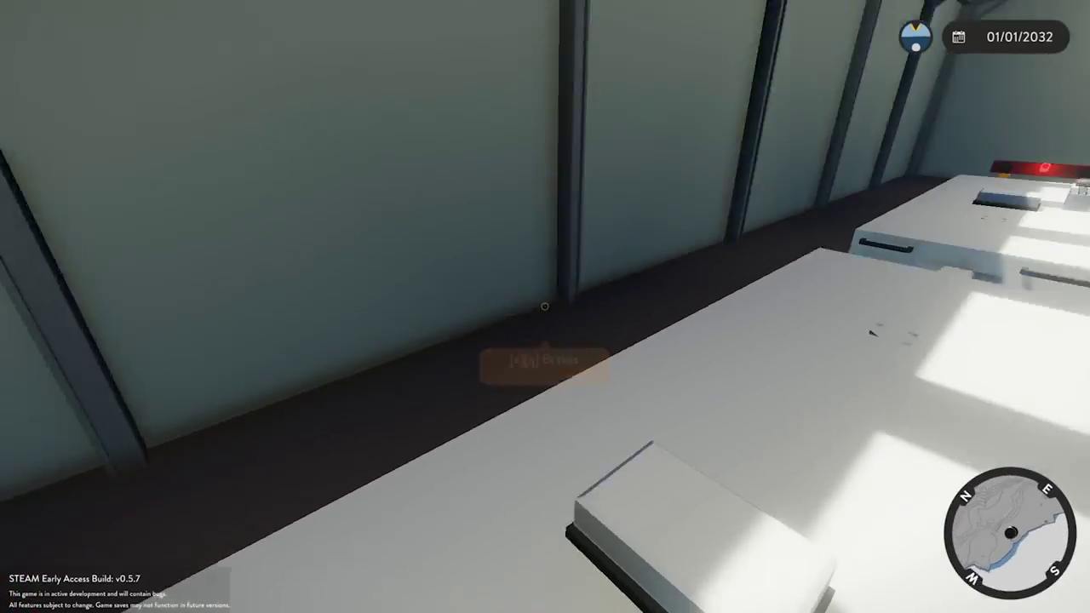